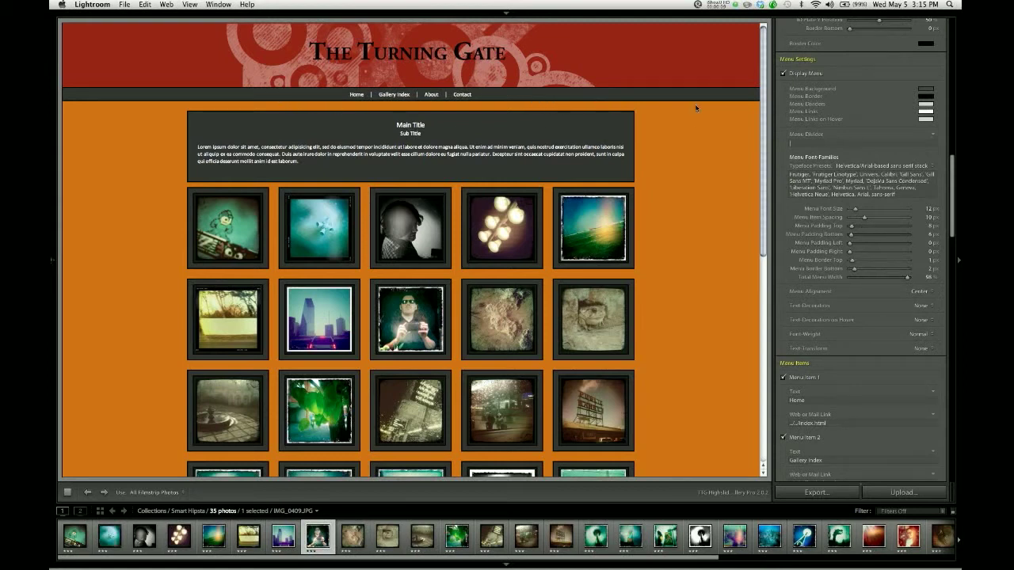
# Step: Hide the gallery's navigation menu, then show it again
pyautogui.scroll(2, 805, 104)
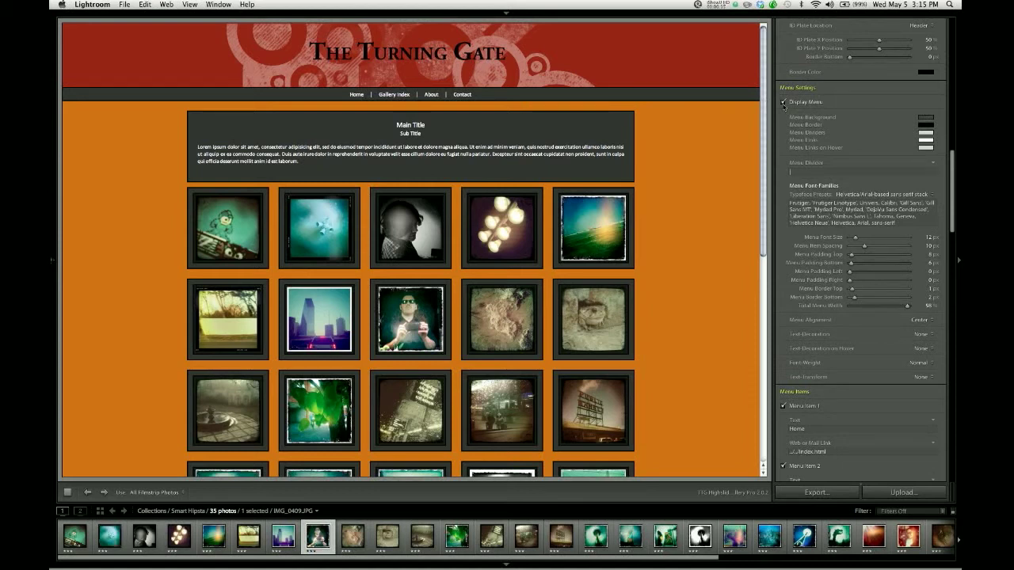
pyautogui.click(783, 103)
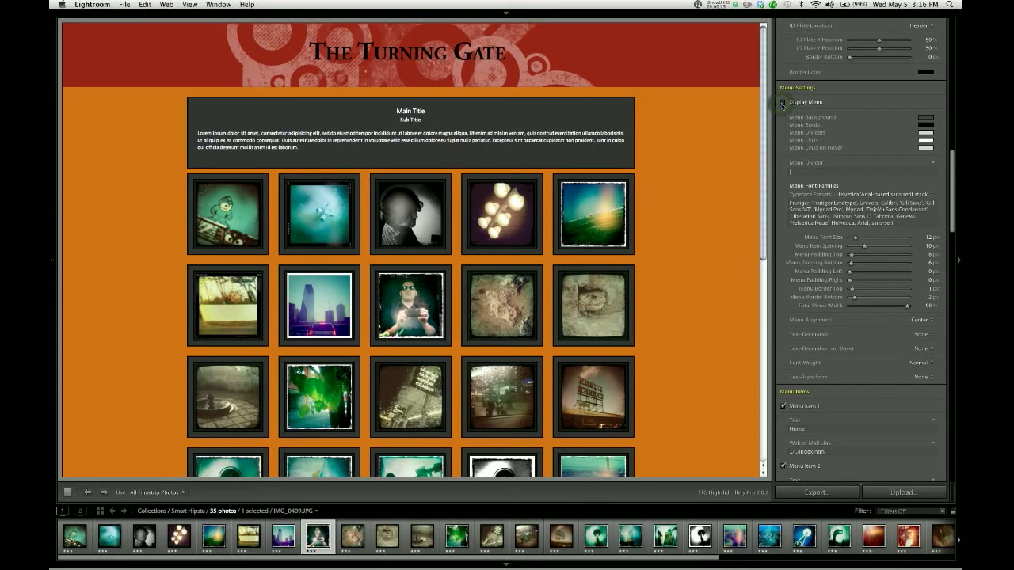
pyautogui.click(790, 103)
# Step: Set the Menu Background colour to olive hex 887944
pyautogui.click(925, 120)
pyautogui.click(872, 174)
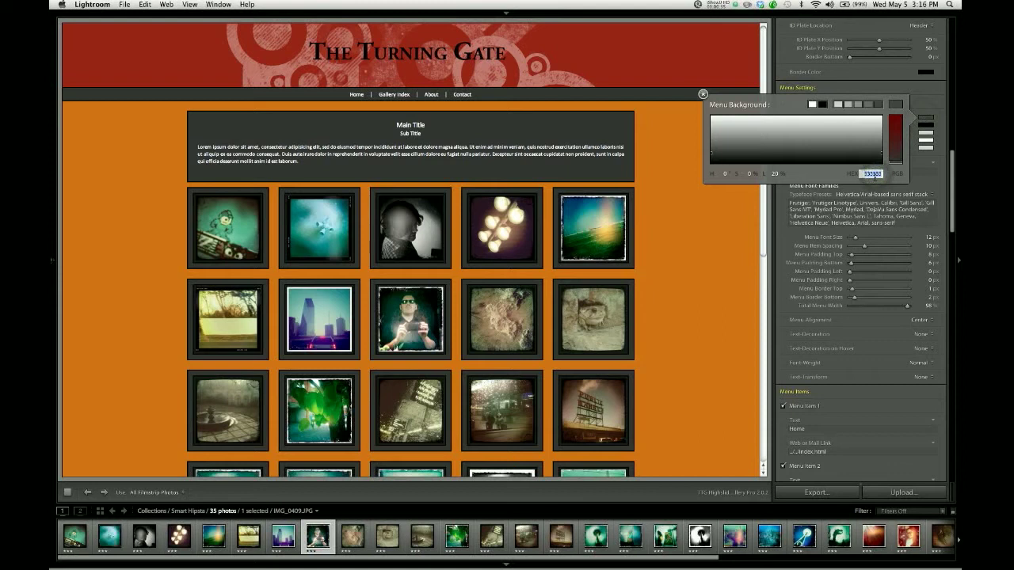
pyautogui.write('887944')
pyautogui.press('Return')
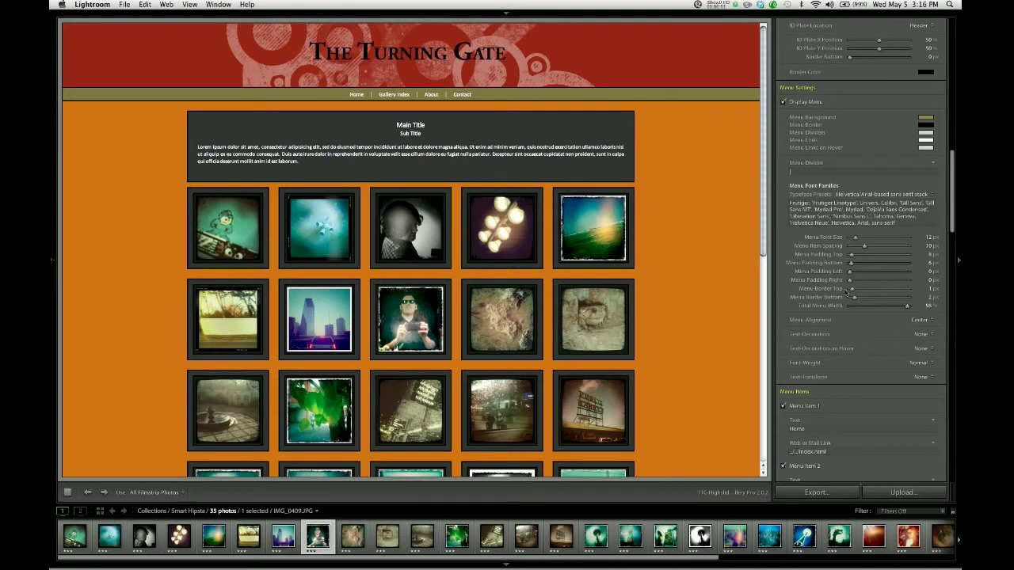
# Step: Set the Menu Border Top and Menu Border Bottom sliders to 10 px each
pyautogui.moveTo(851, 289); pyautogui.dragTo(874, 289)
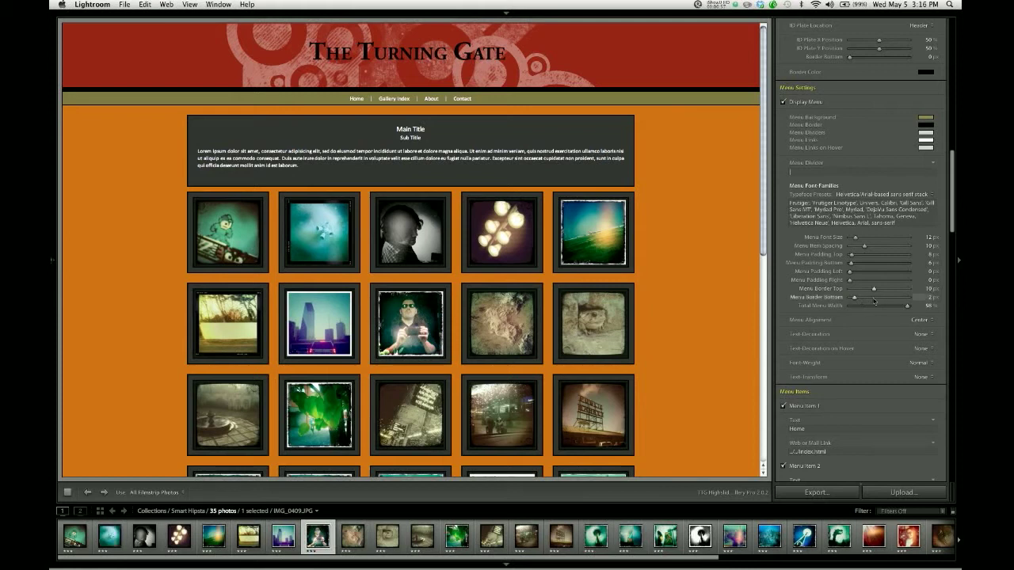
pyautogui.moveTo(869, 299); pyautogui.dragTo(874, 298)
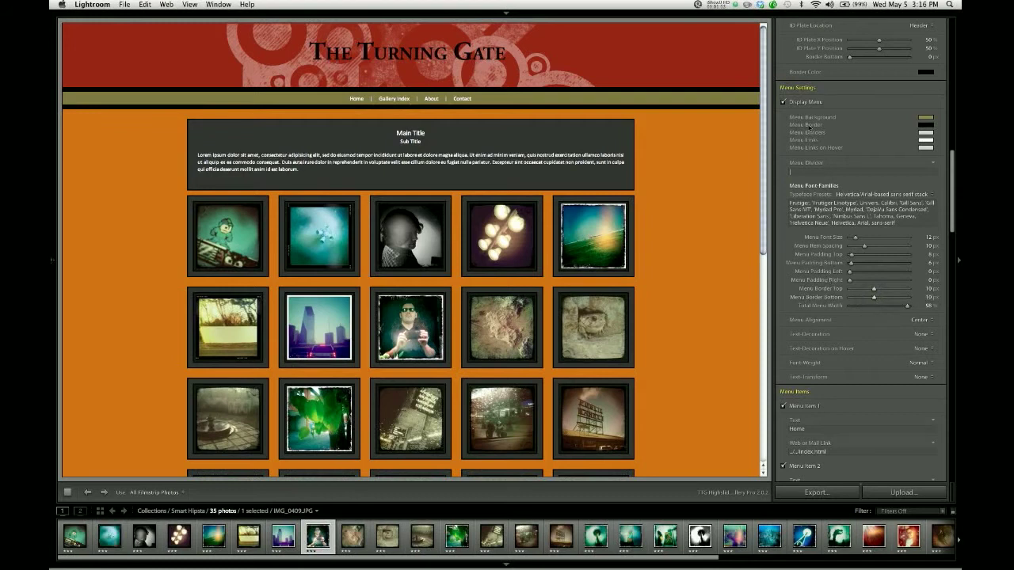
# Step: Set the Menu Border colour to dark grey hex 5c5c52
pyautogui.click(922, 126)
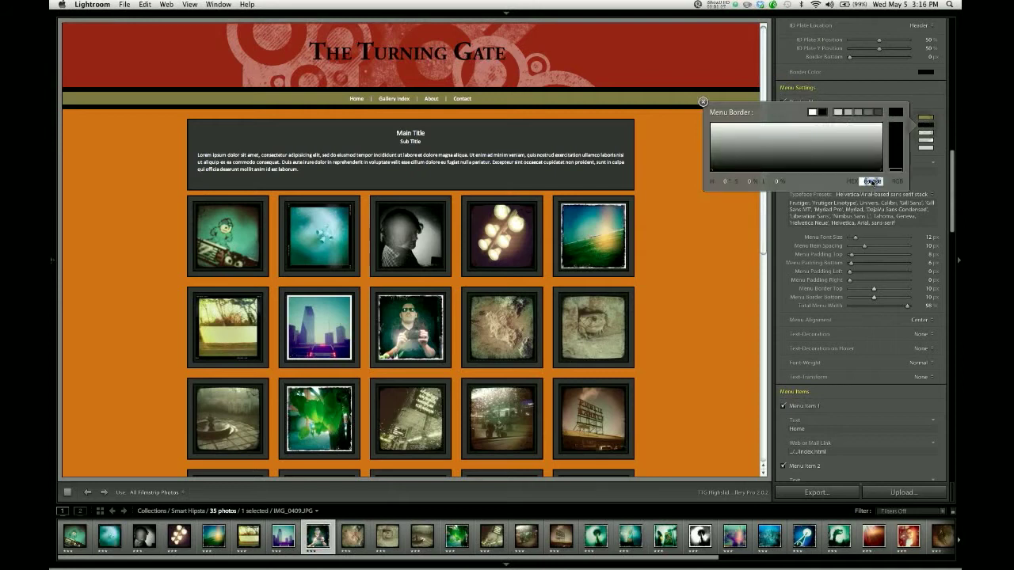
pyautogui.click(872, 181)
pyautogui.press('BackSpace')
pyautogui.write('5c5c52')
pyautogui.press('Return')
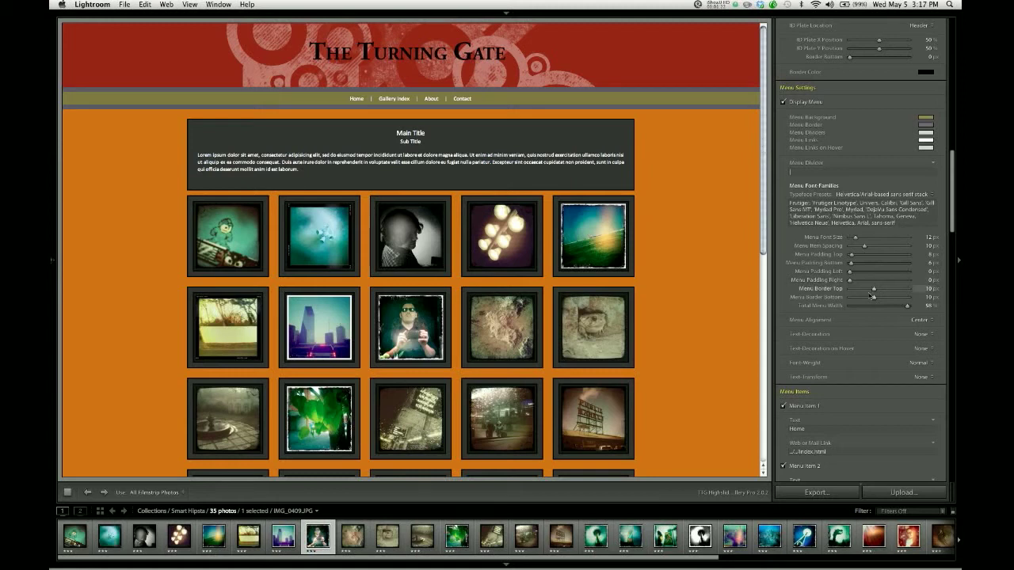
# Step: Set Menu Border Top to 1 px and Menu Border Bottom to 2 px
pyautogui.moveTo(874, 289); pyautogui.dragTo(852, 293)
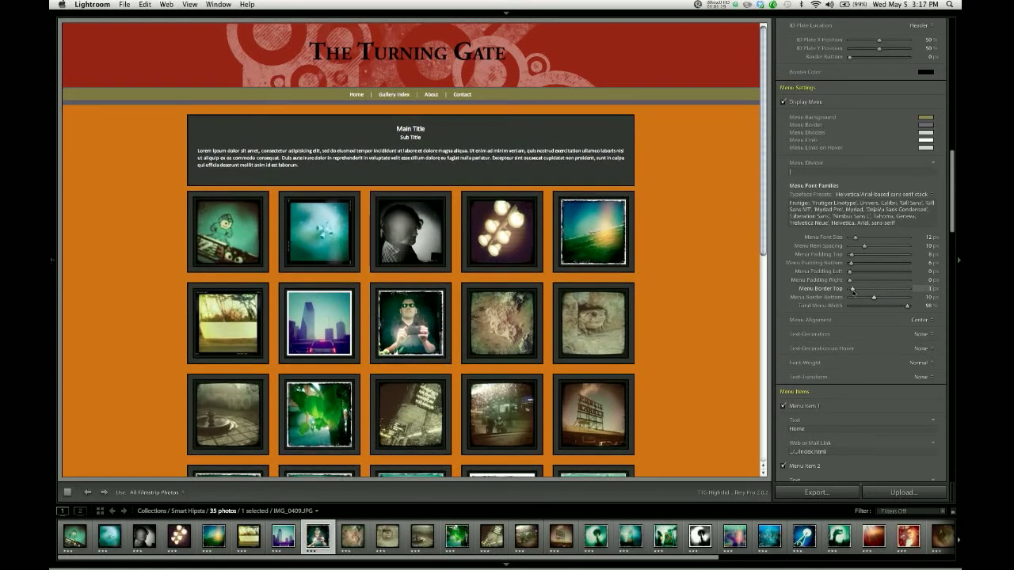
pyautogui.click(853, 298)
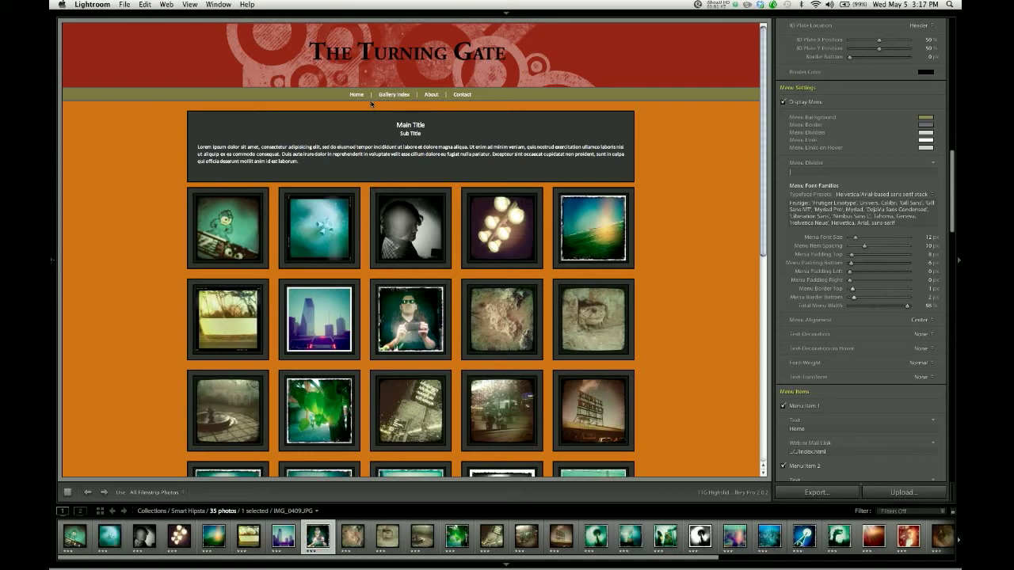
# Step: Change the Menu Divider character from a vertical bar to a middle dot (·)
pyautogui.click(895, 172)
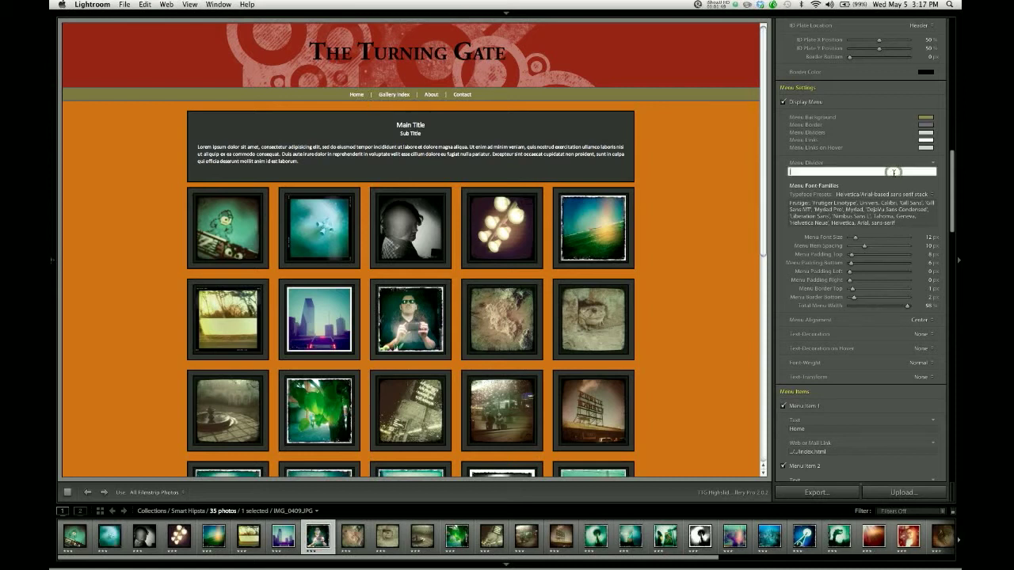
pyautogui.write('·')
pyautogui.press('Return')
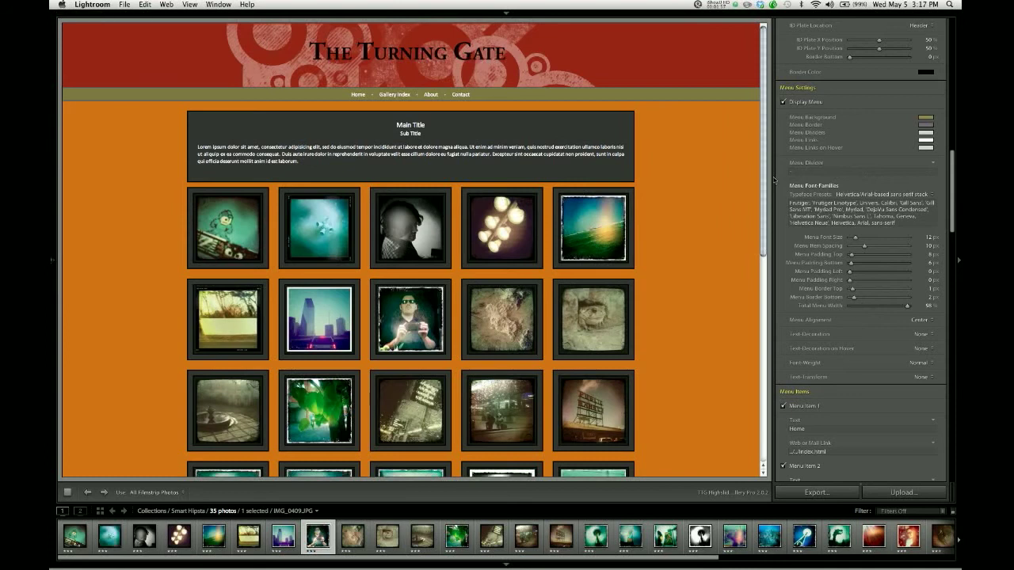
pyautogui.click(793, 173)
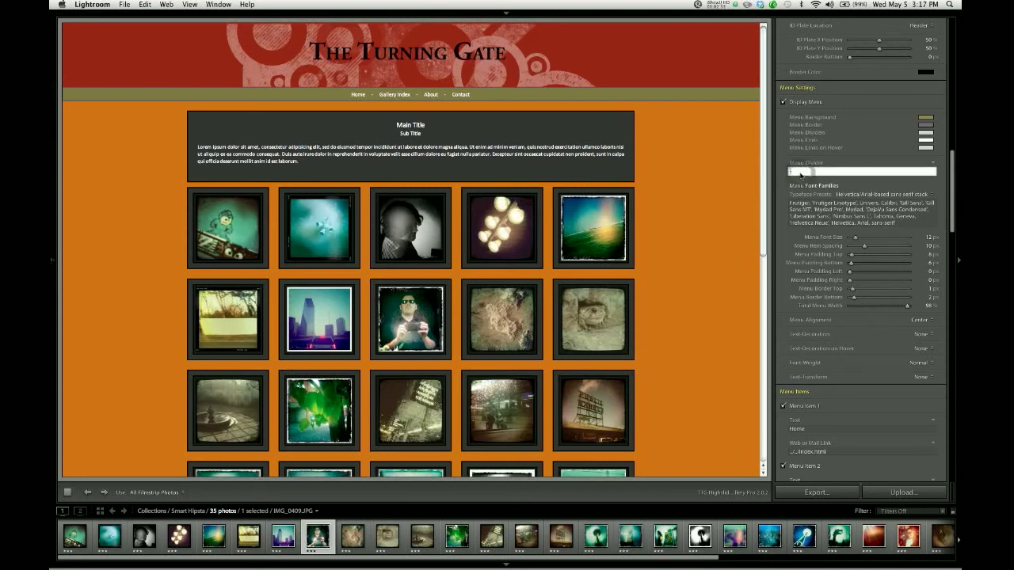
pyautogui.click(734, 193)
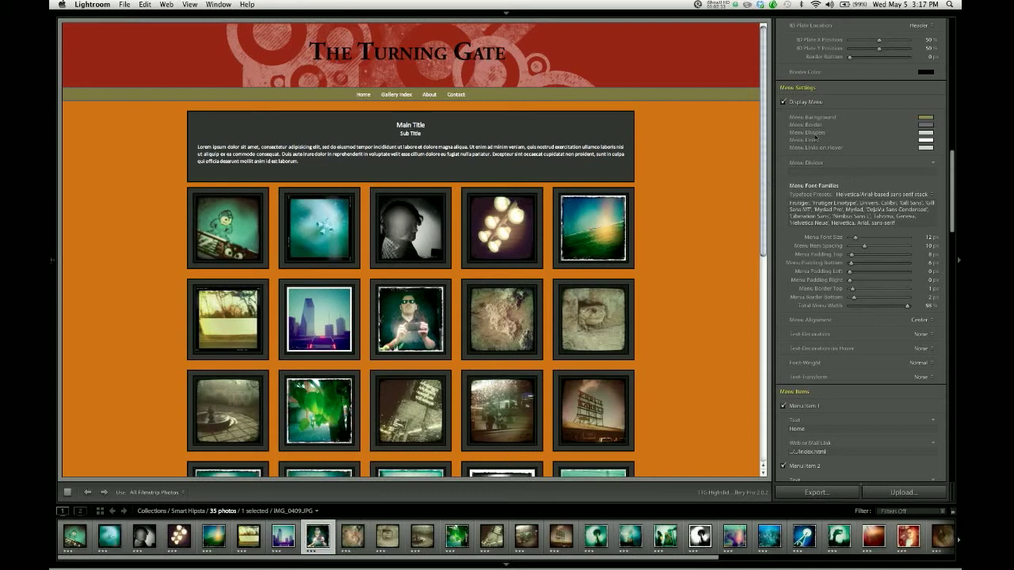
# Step: Set the Menu Links colour to orange hex ff9900, leaving divider and hover colours unchanged
pyautogui.click(925, 133)
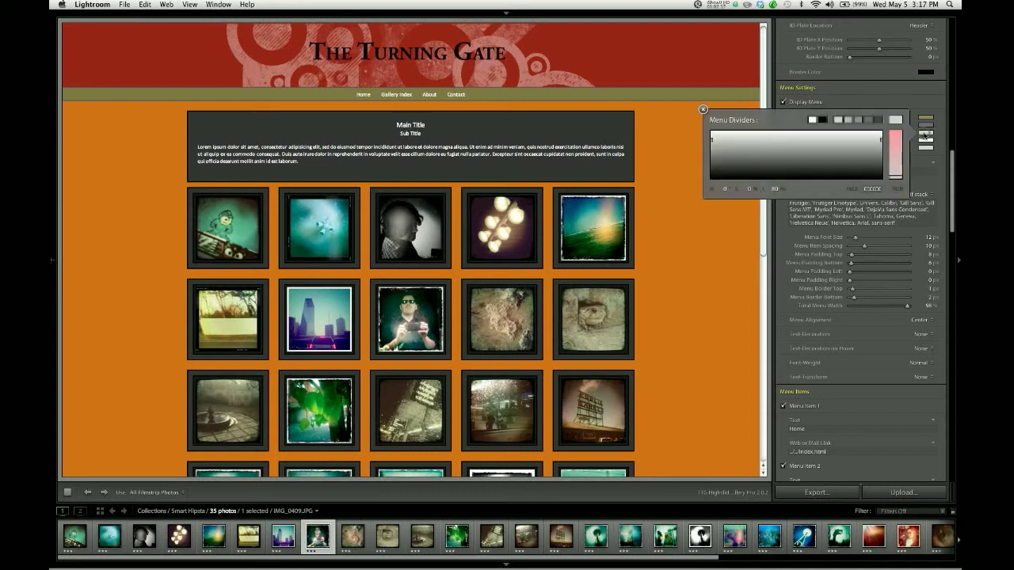
pyautogui.click(703, 109)
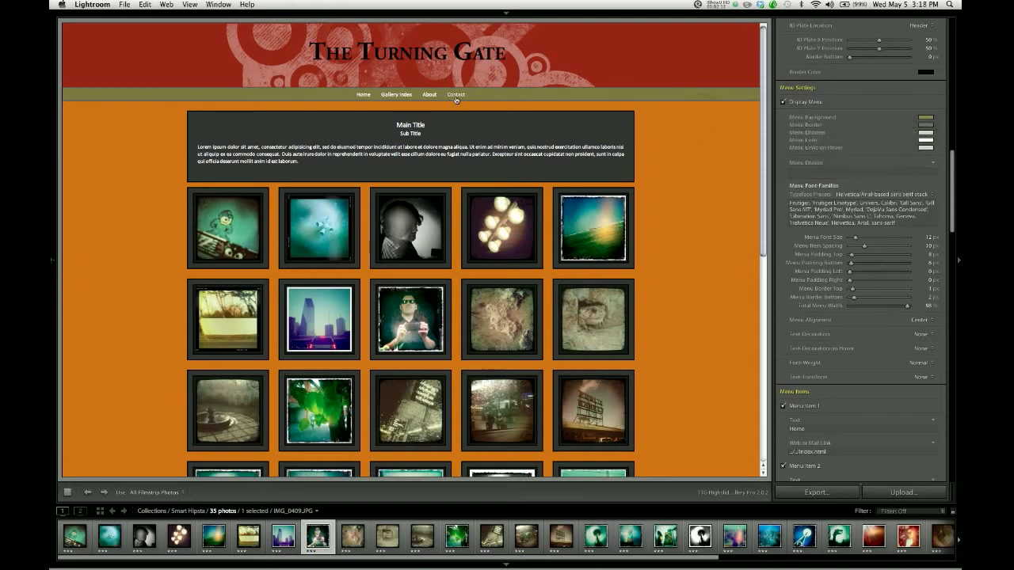
pyautogui.click(923, 141)
pyautogui.click(875, 197)
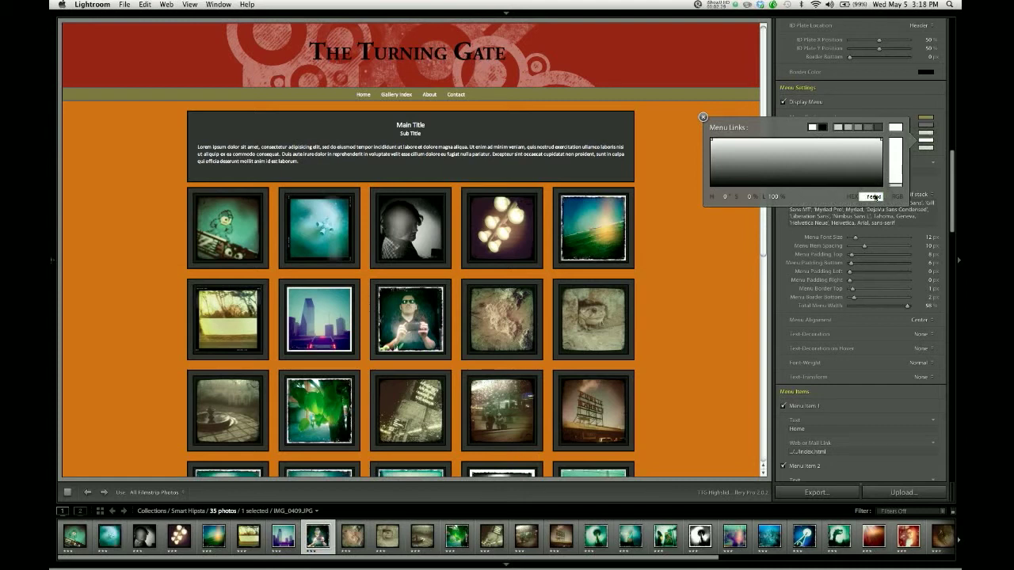
pyautogui.doubleClick(874, 196)
pyautogui.write('ff9900')
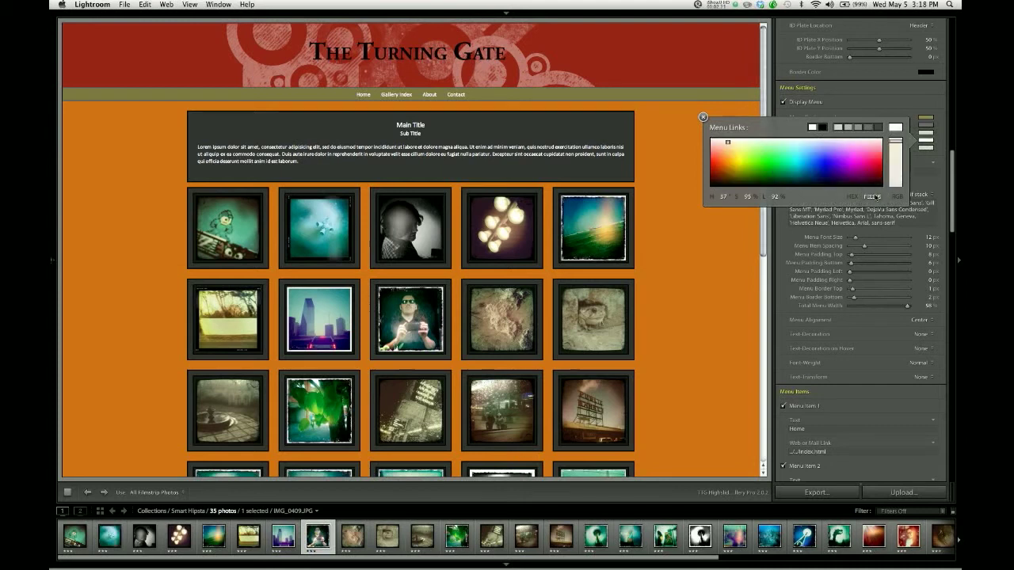
pyautogui.press('Return')
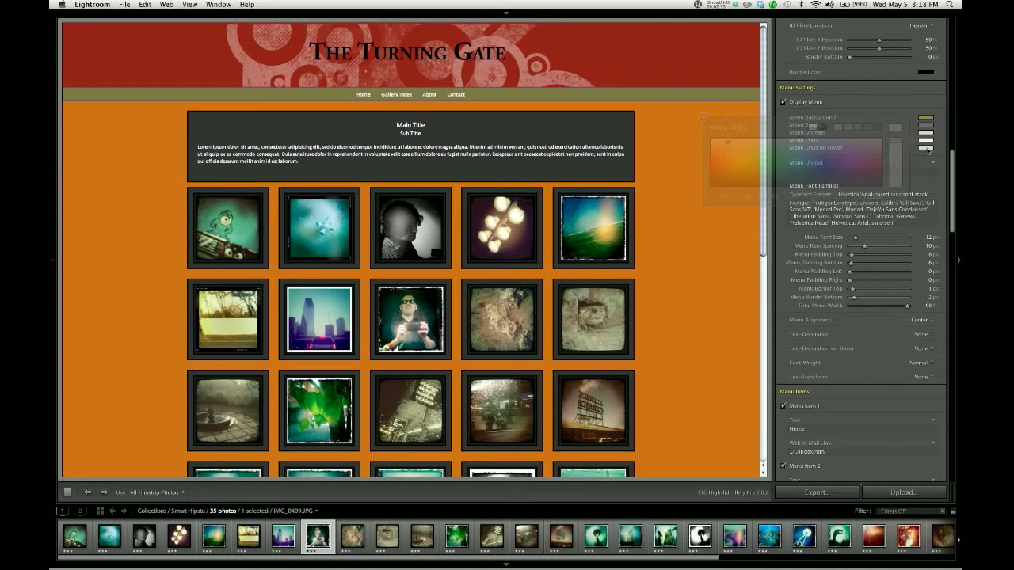
pyautogui.click(926, 147)
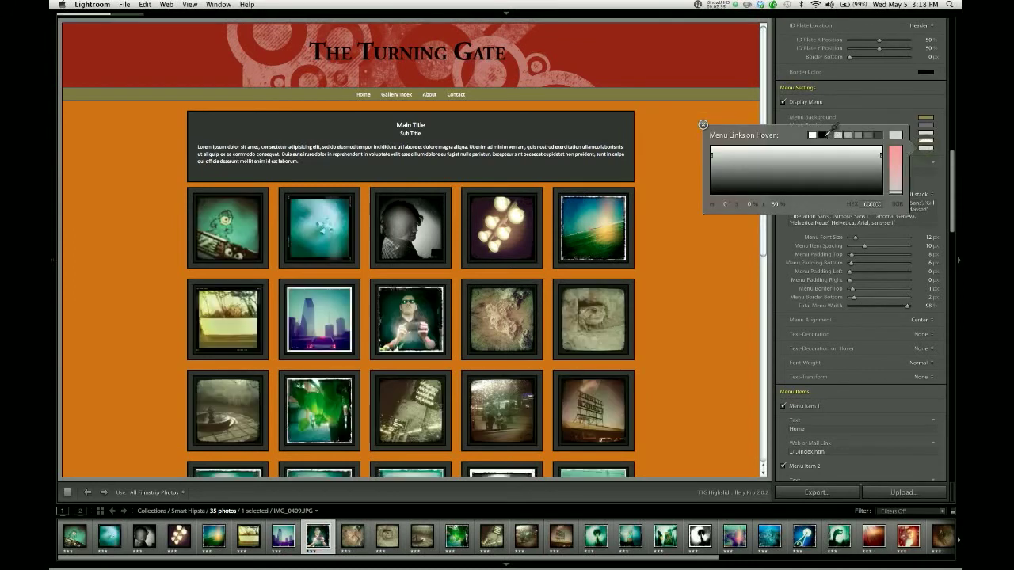
pyautogui.click(703, 125)
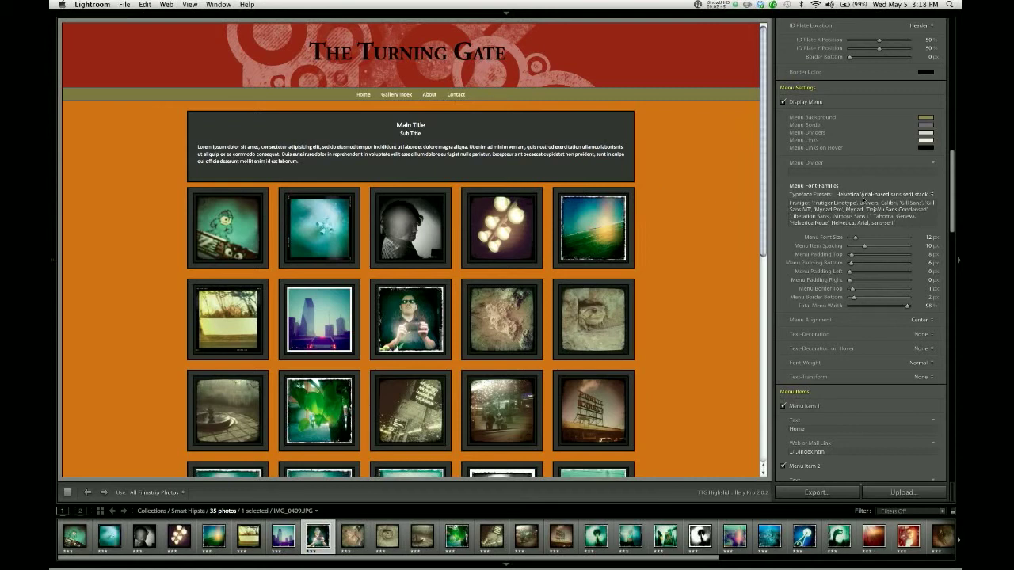
pyautogui.click(856, 195)
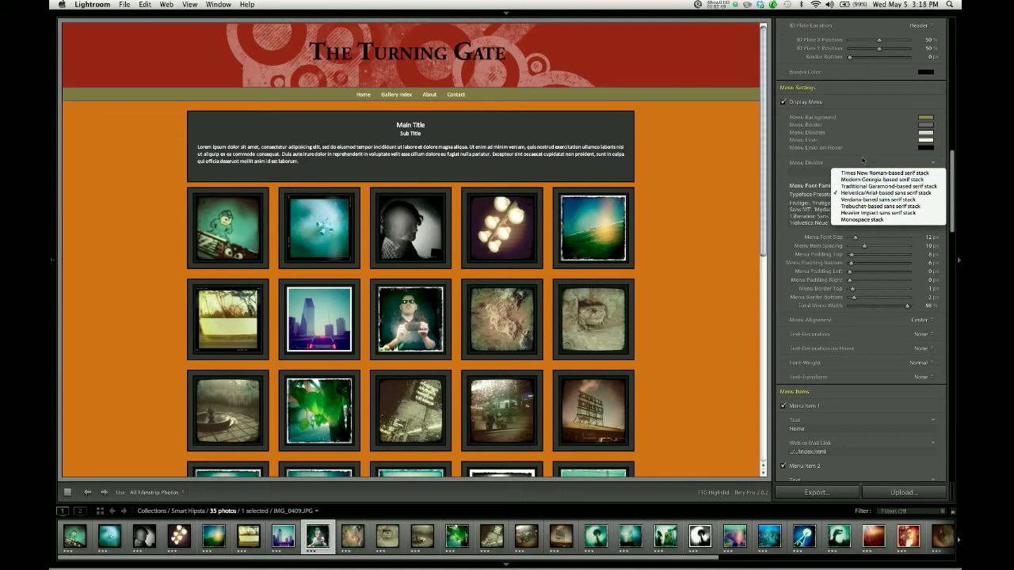
pyautogui.click(861, 195)
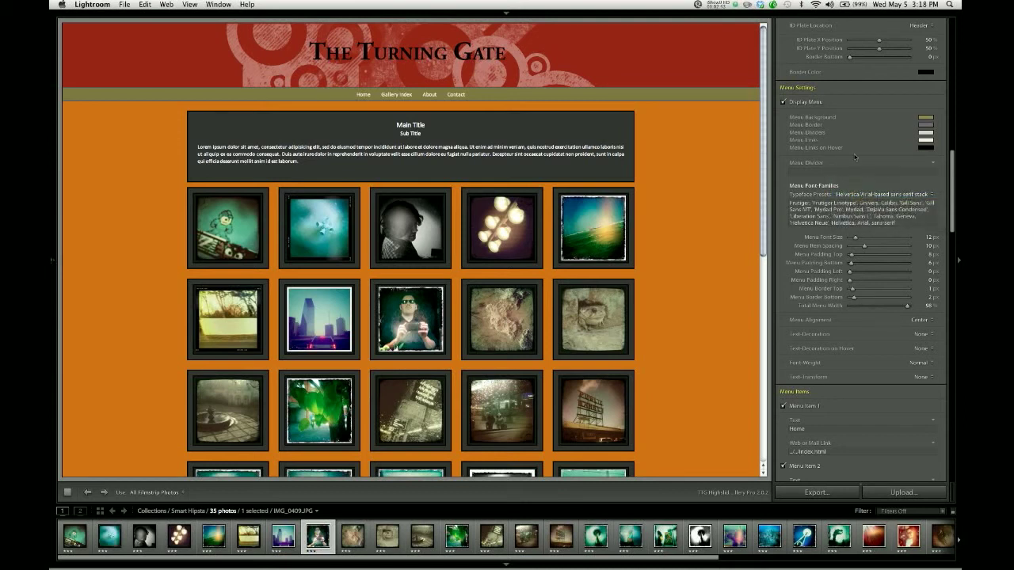
pyautogui.scroll(-5, 854, 156)
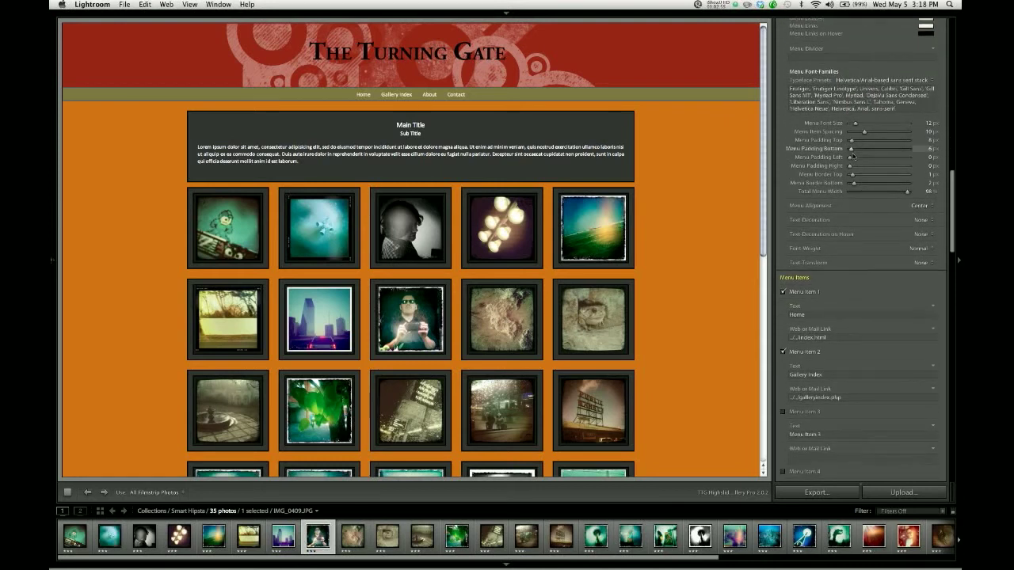
# Step: Adjust the menu links to 14 px text with 20 px spacing between items
pyautogui.scroll(3, 854, 154)
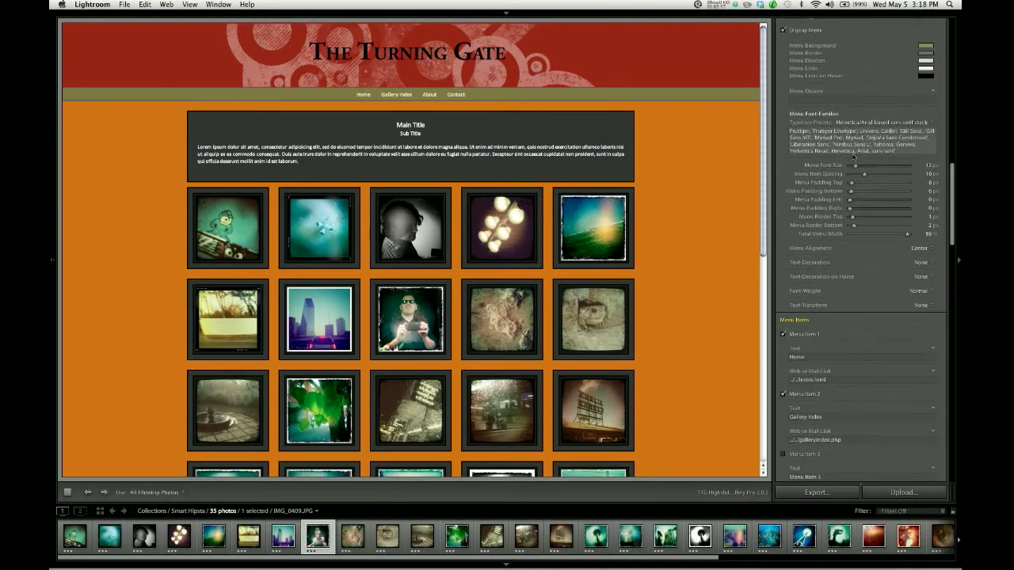
pyautogui.scroll(1, 854, 156)
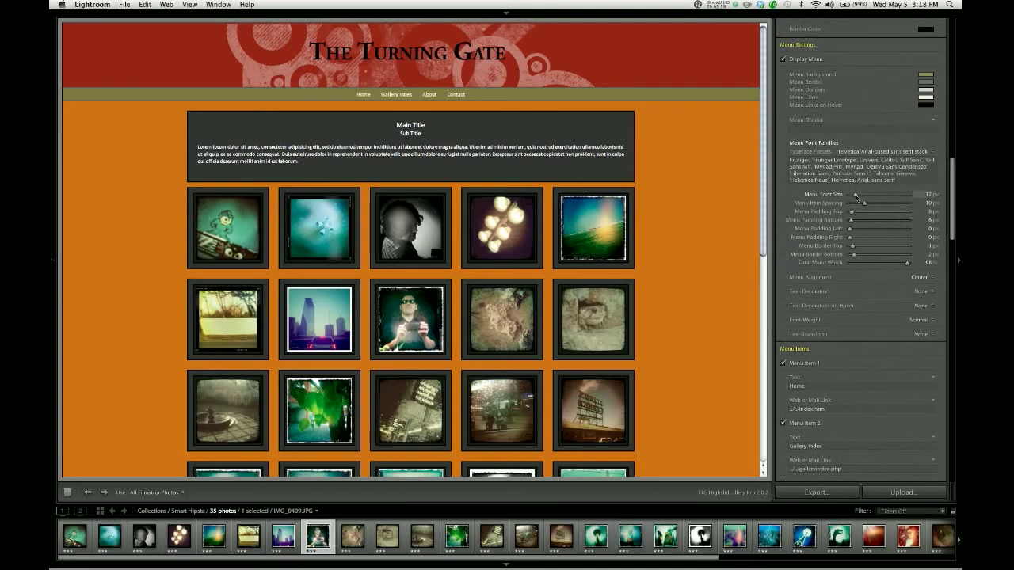
pyautogui.moveTo(855, 194); pyautogui.dragTo(859, 198)
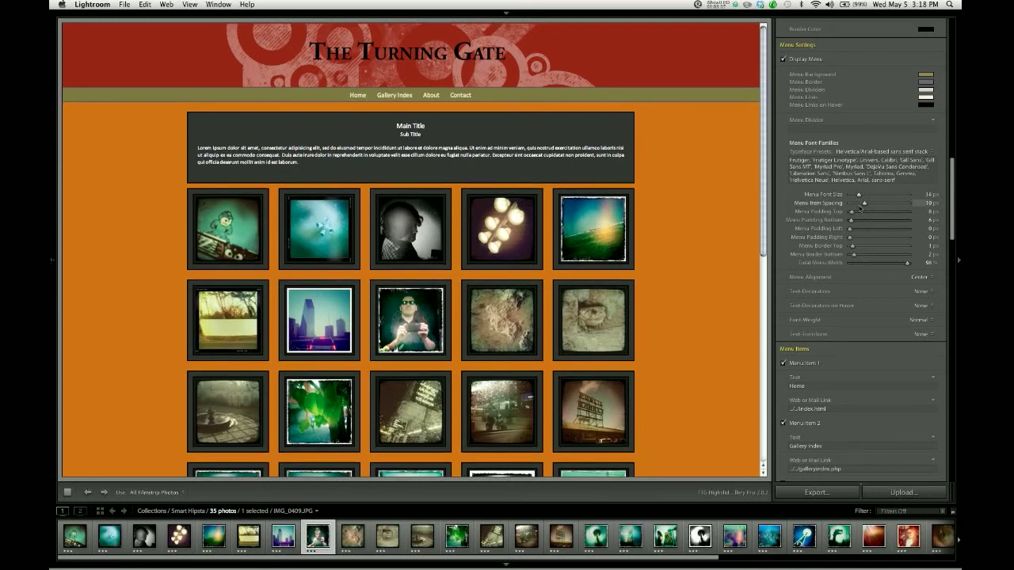
pyautogui.moveTo(864, 206); pyautogui.dragTo(892, 207)
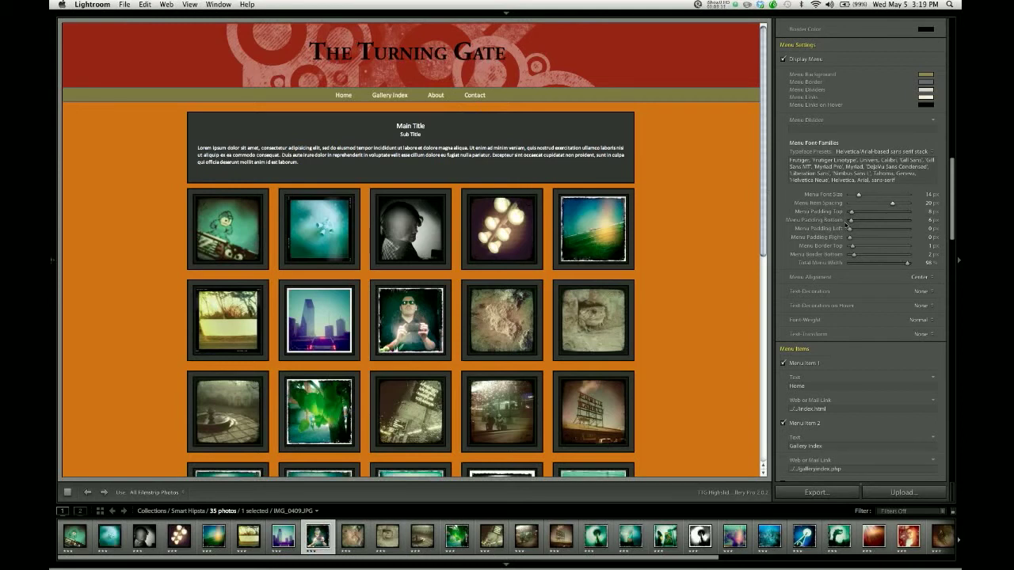
# Step: Set Menu Padding Top to 8 px and Menu Padding Bottom to 6 px
pyautogui.moveTo(852, 215); pyautogui.dragTo(853, 216)
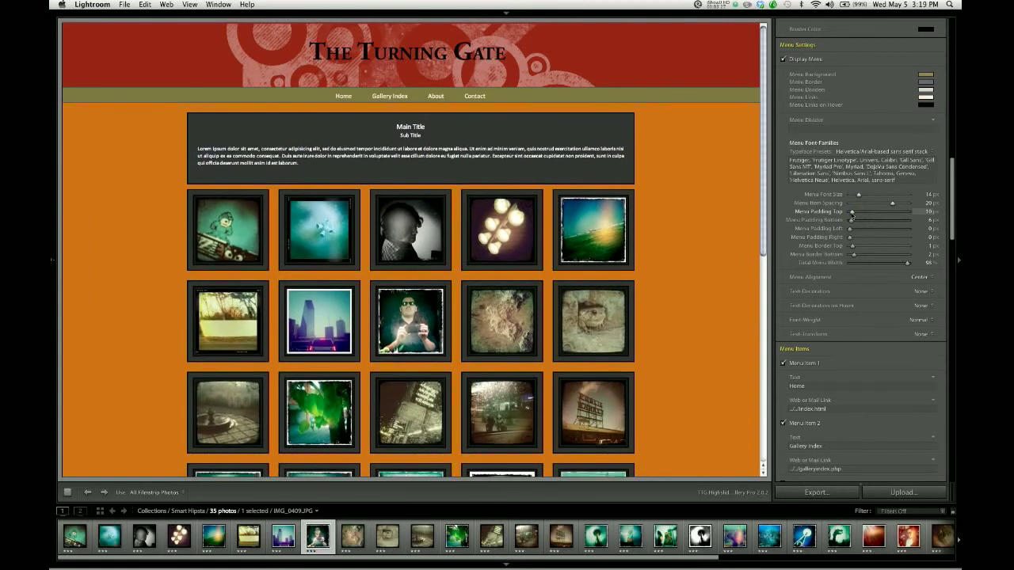
pyautogui.moveTo(850, 225)
pyautogui.mouseDown()
pyautogui.moveTo(866, 224)
pyautogui.moveTo(852, 225)
pyautogui.mouseUp()
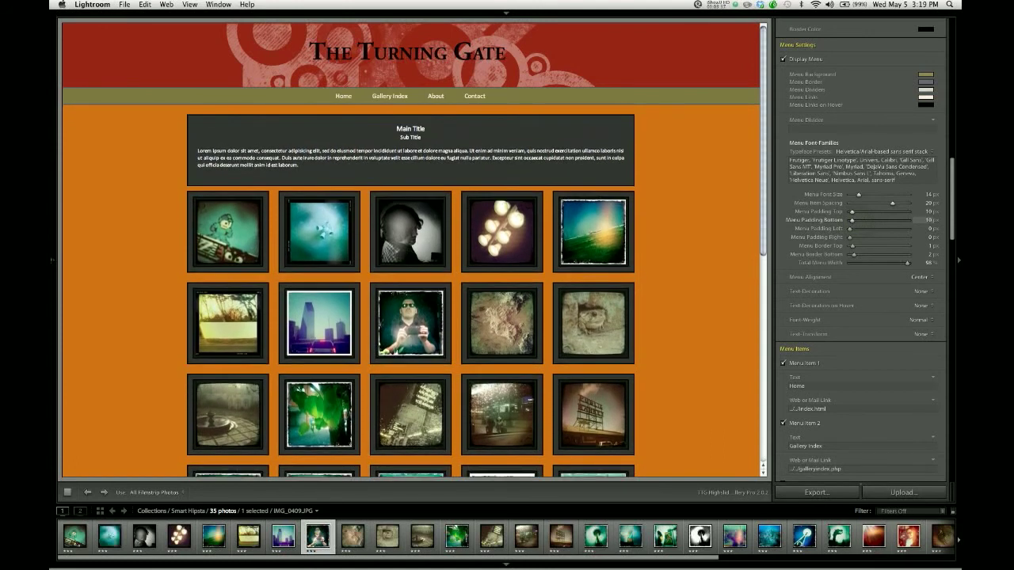
pyautogui.moveTo(852, 225); pyautogui.dragTo(851, 225)
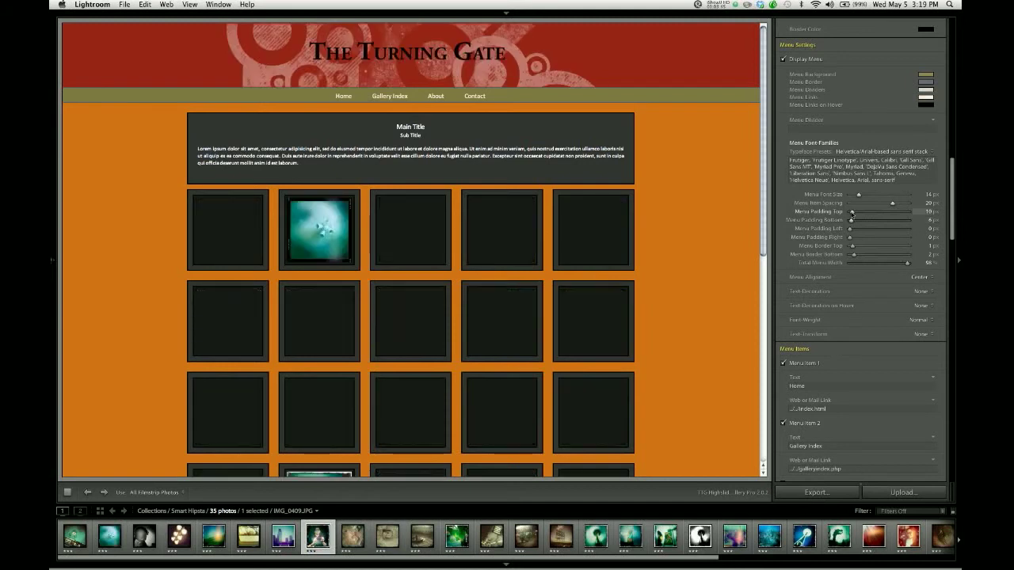
pyautogui.moveTo(852, 212); pyautogui.dragTo(850, 212)
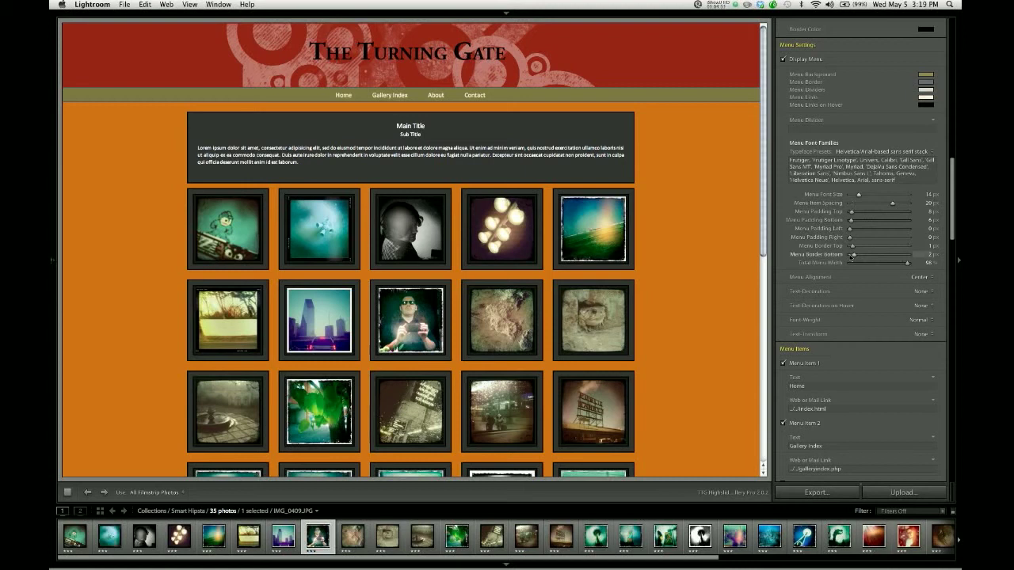
# Step: Set Menu Alignment to Left and uncheck Fix Header Width in Header Settings
pyautogui.click(917, 278)
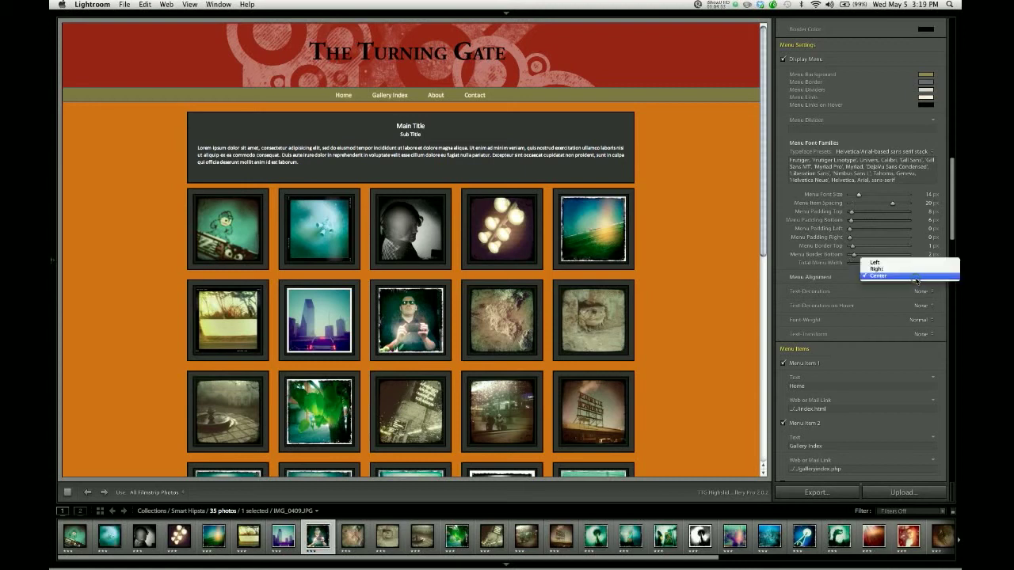
pyautogui.click(879, 262)
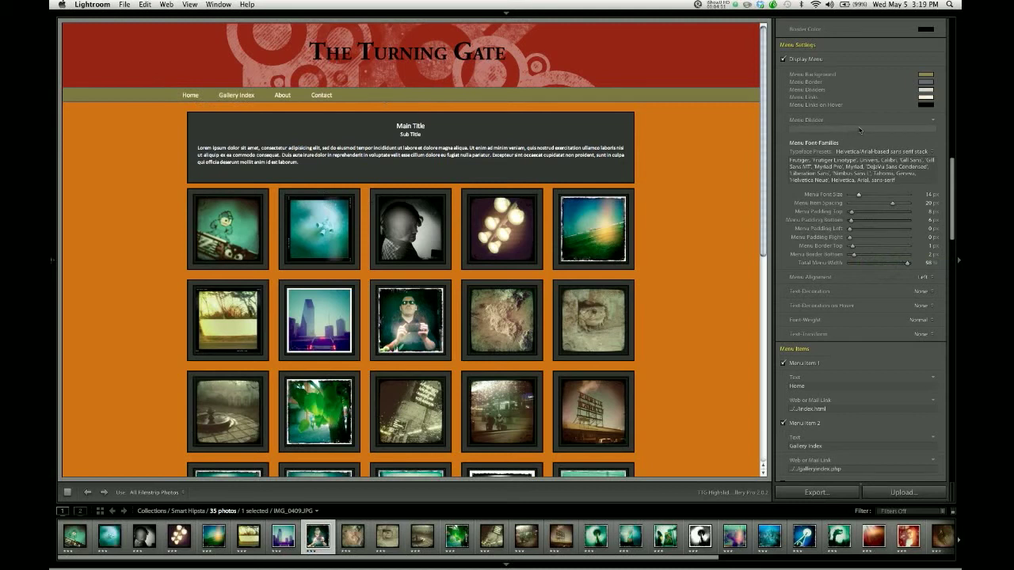
pyautogui.scroll(5, 854, 132)
pyautogui.scroll(3, 856, 124)
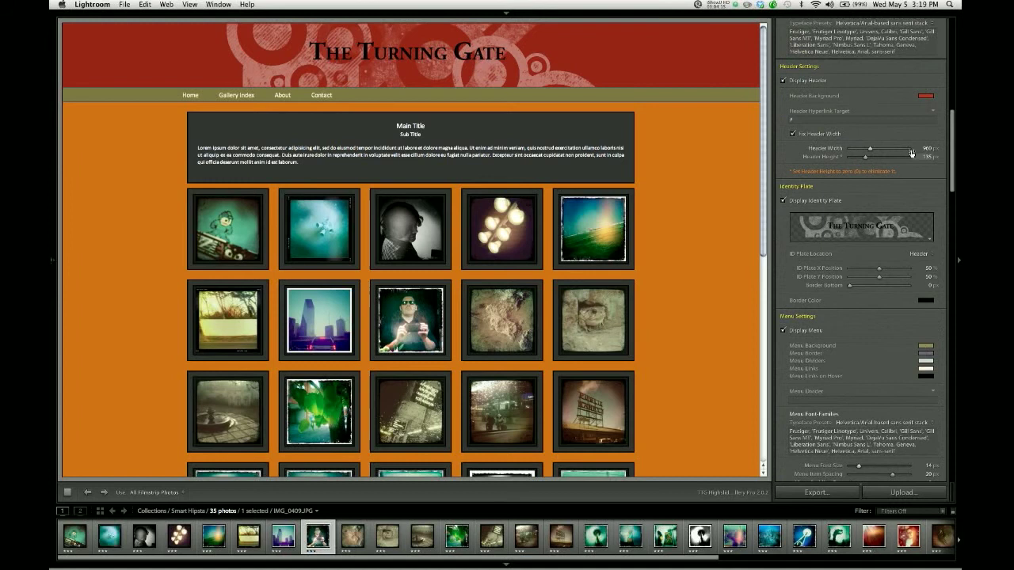
pyautogui.click(793, 134)
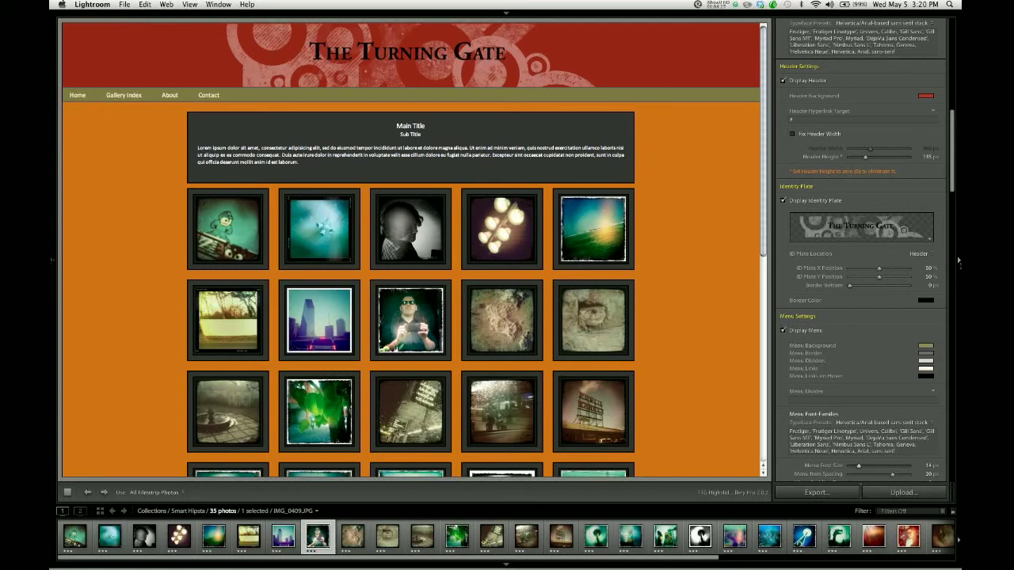
# Step: Collapse and reopen the right panel to check the full-page preview
pyautogui.click(958, 261)
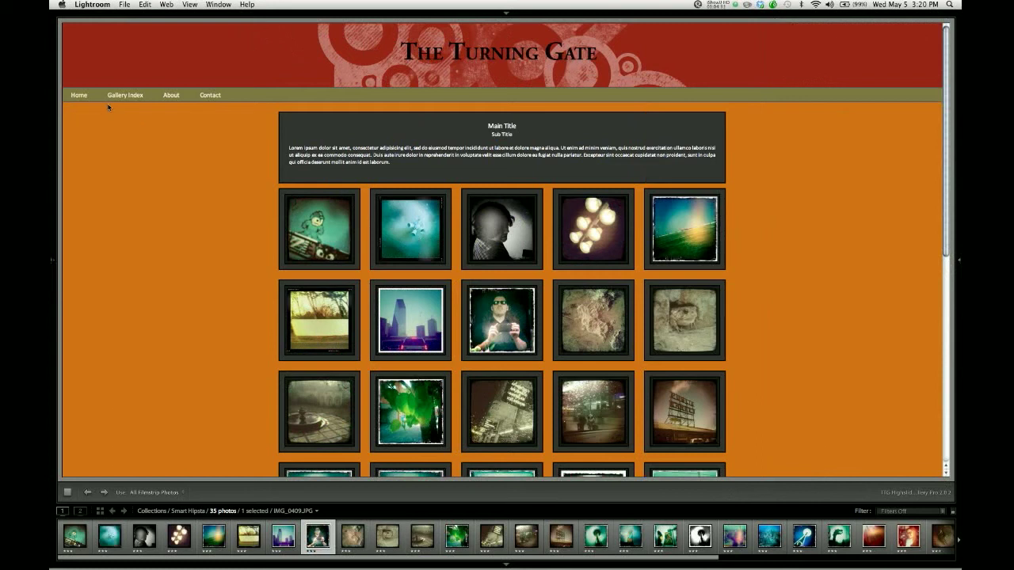
pyautogui.click(957, 261)
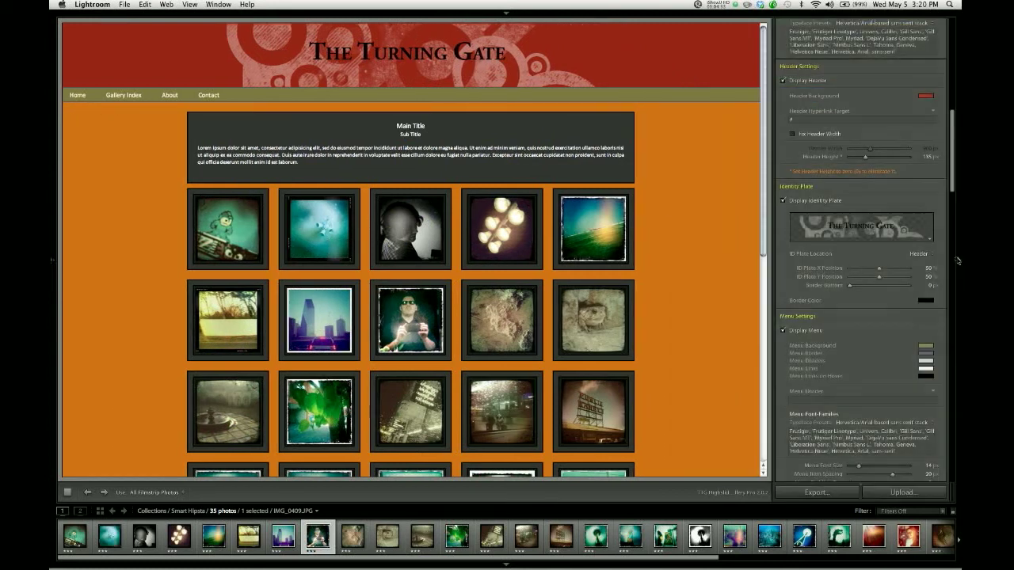
pyautogui.scroll(-5, 871, 212)
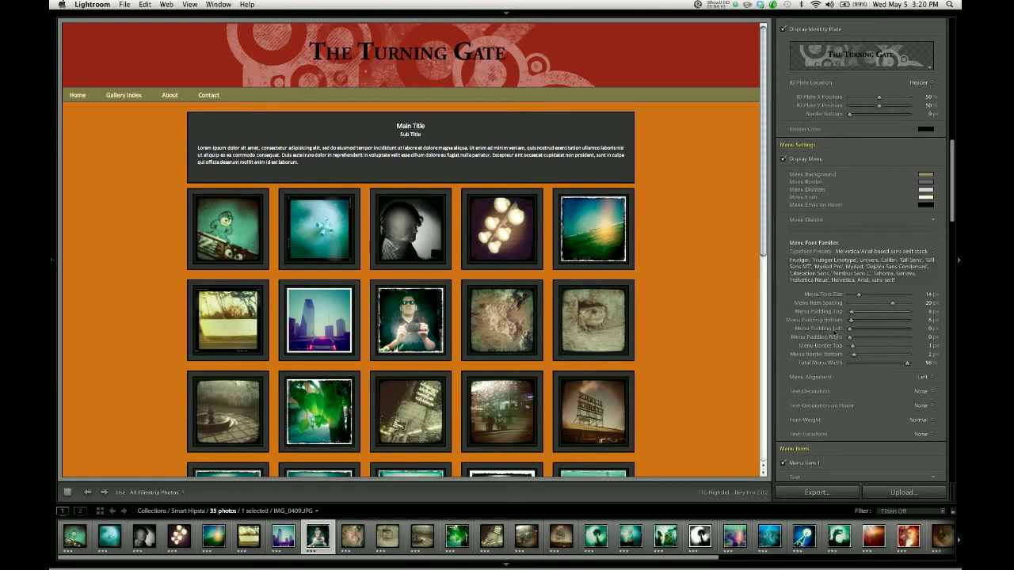
# Step: Reset Menu Padding Left to 0 and set Total Menu Width to 100%
pyautogui.moveTo(849, 332); pyautogui.dragTo(869, 333)
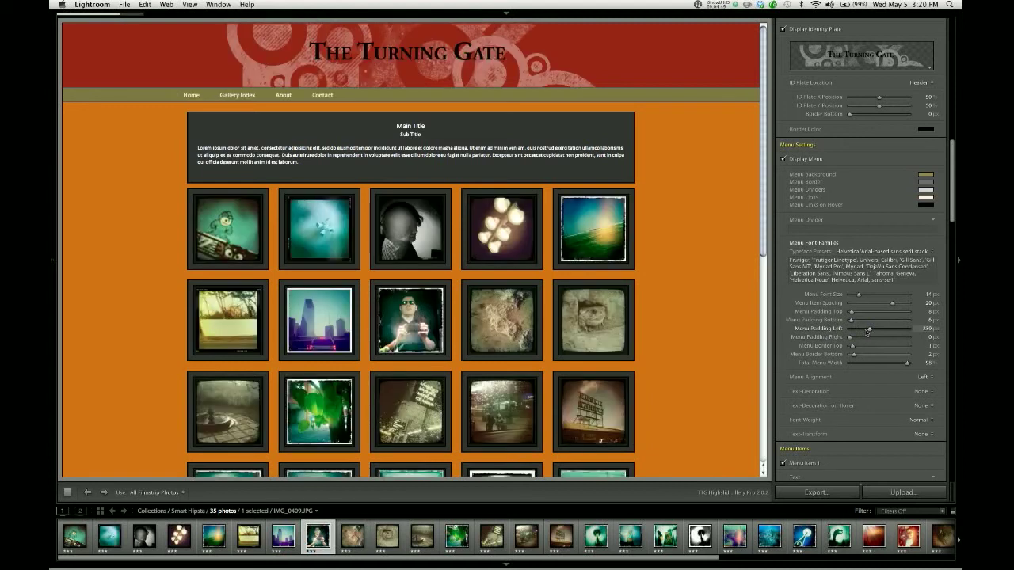
pyautogui.moveTo(870, 332); pyautogui.dragTo(841, 334)
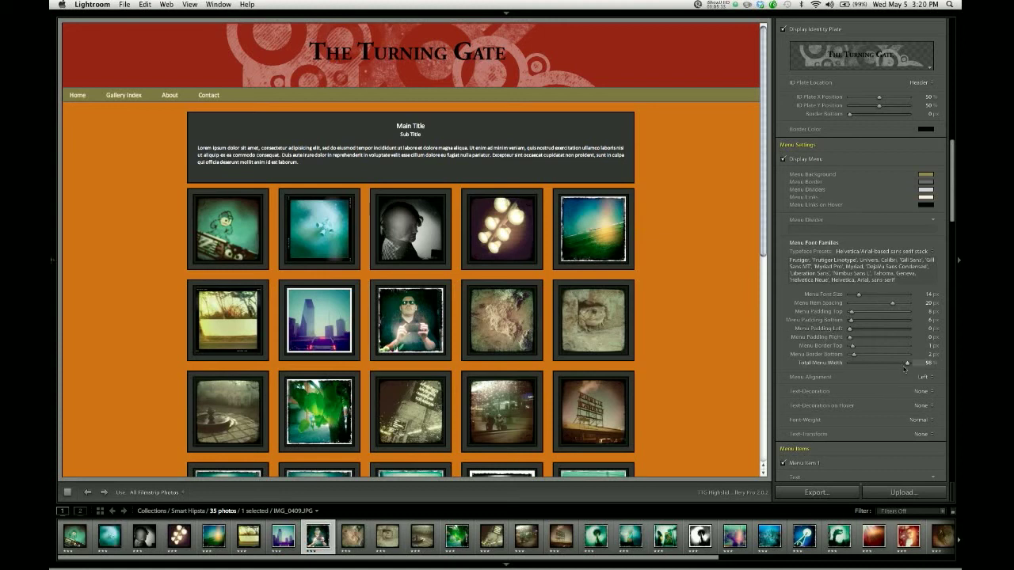
pyautogui.moveTo(907, 364); pyautogui.dragTo(916, 364)
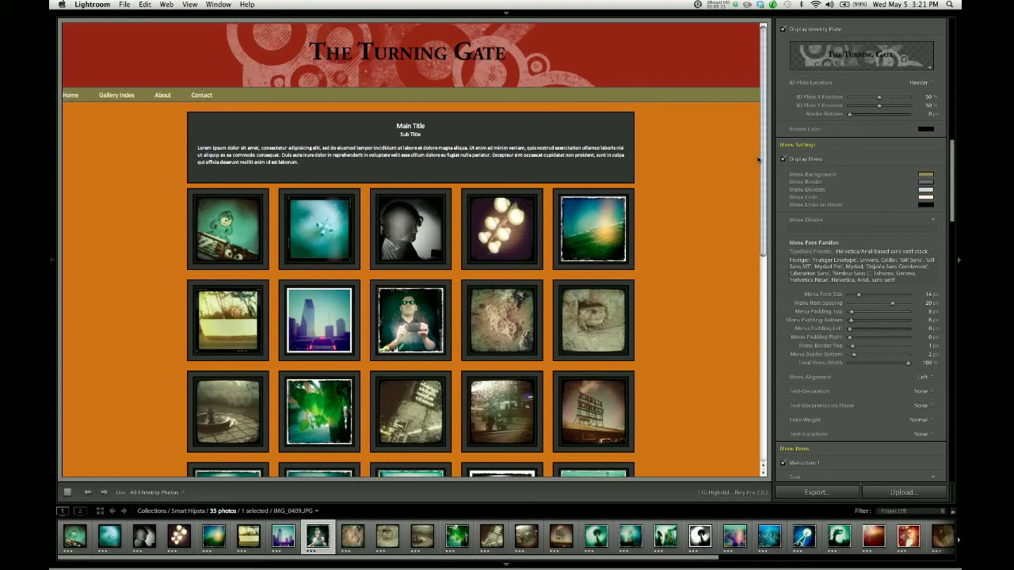
# Step: Re-check Fix Header Width at 960 px and give the menu 11 px left padding
pyautogui.scroll(3, 819, 114)
pyautogui.click(791, 35)
pyautogui.click(791, 35)
pyautogui.click(791, 35)
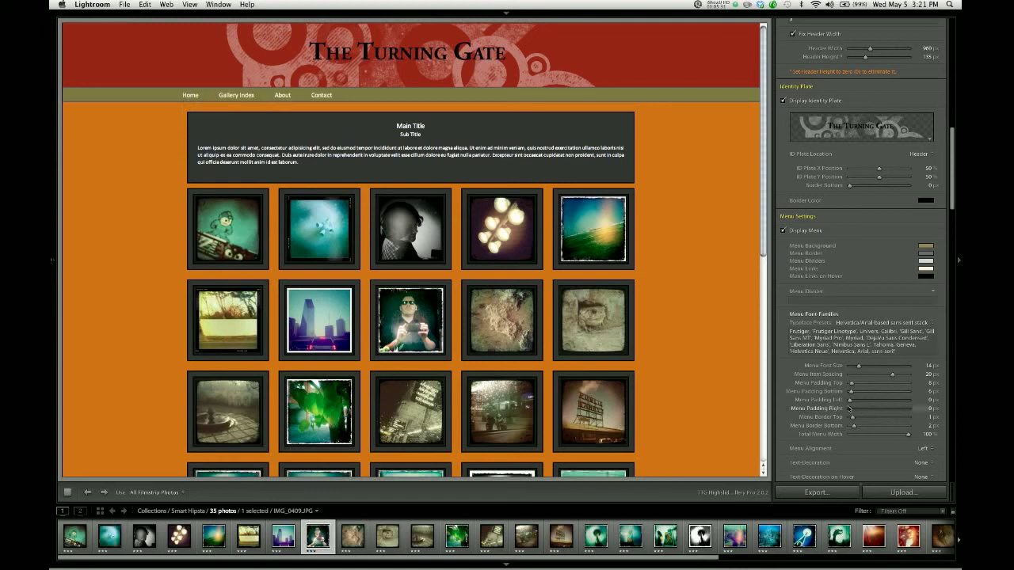
pyautogui.moveTo(850, 402); pyautogui.dragTo(852, 401)
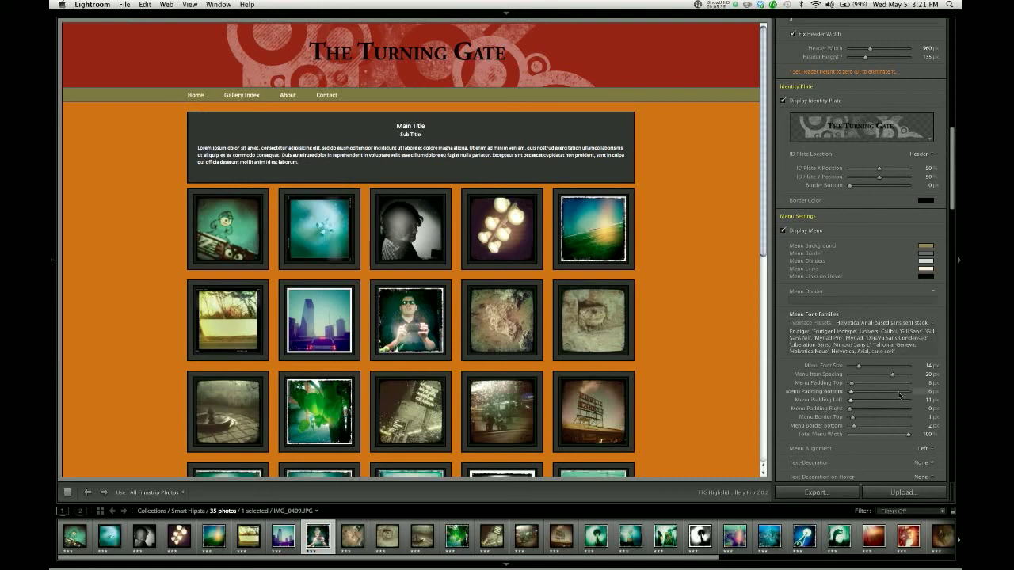
# Step: Set Menu Alignment to Center
pyautogui.scroll(-1, 919, 435)
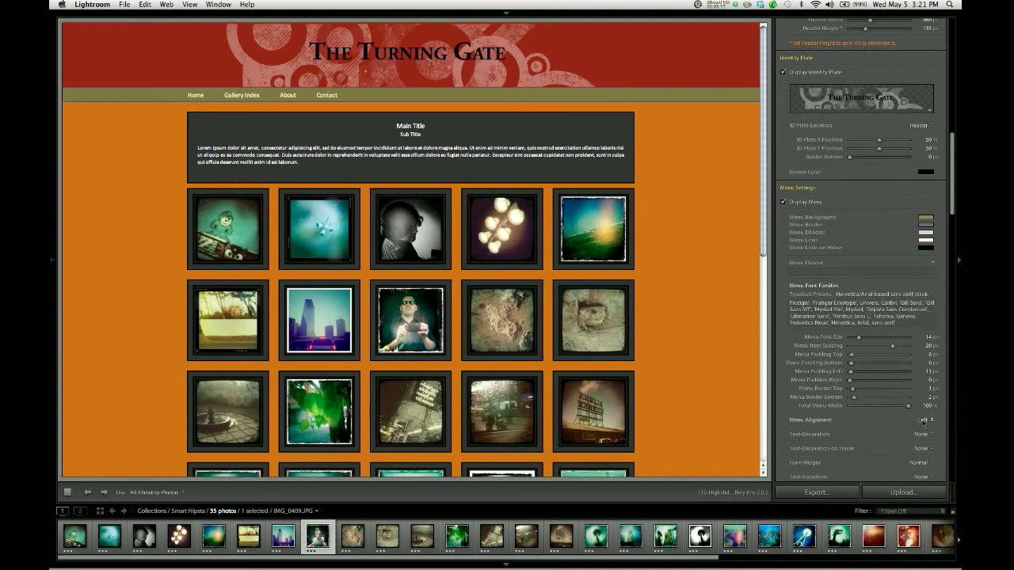
pyautogui.click(921, 420)
pyautogui.click(914, 433)
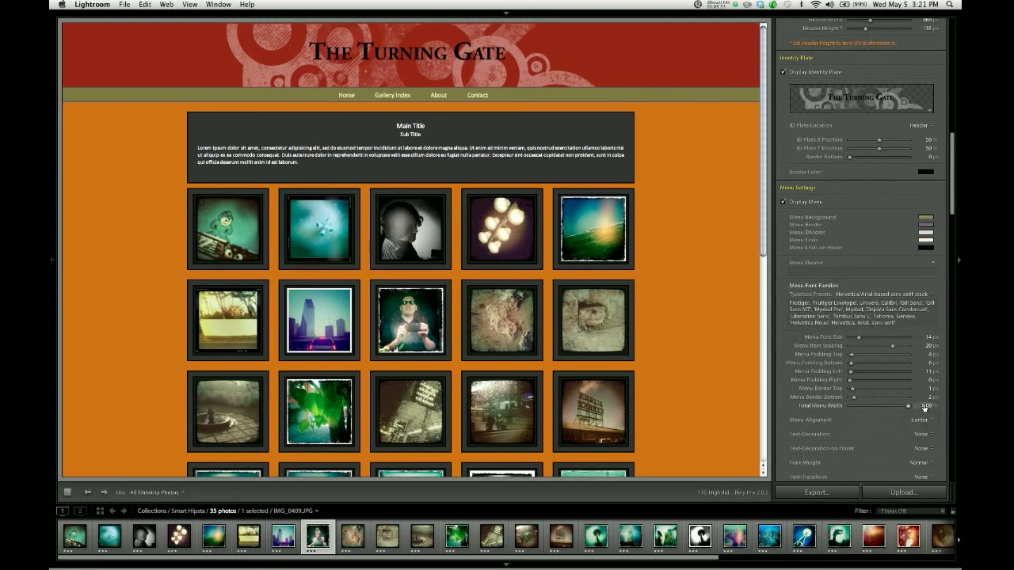
# Step: Enter 98% for Total Menu Width and 0 px for Menu Padding Left
pyautogui.click(924, 406)
pyautogui.write('98')
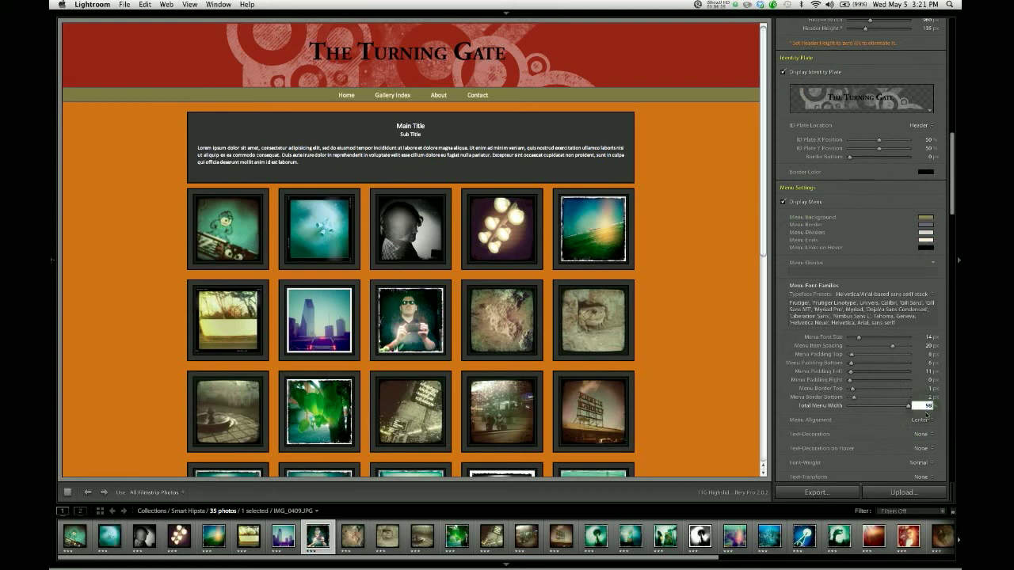
pyautogui.click(925, 371)
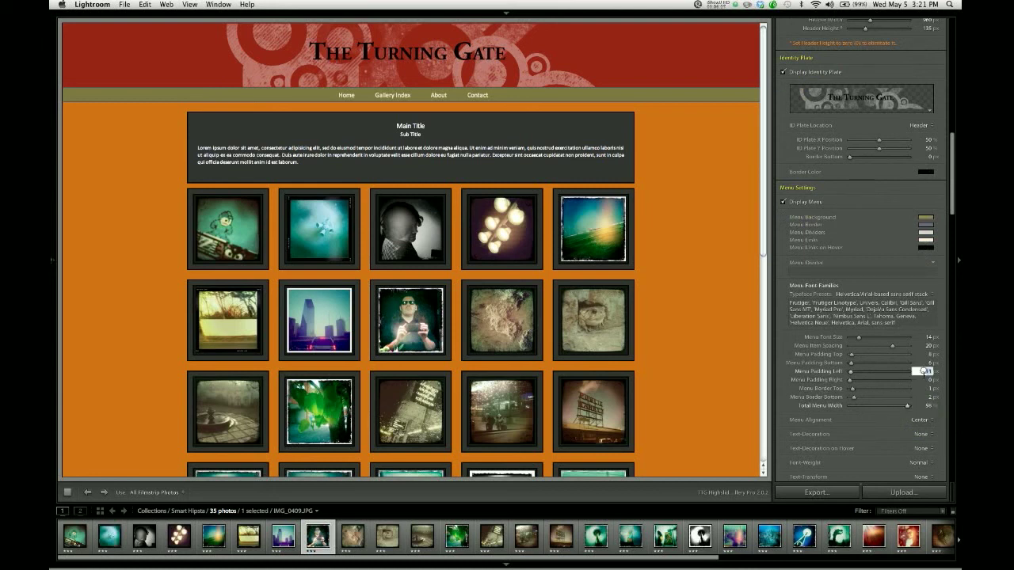
pyautogui.write('0')
pyautogui.press('Return')
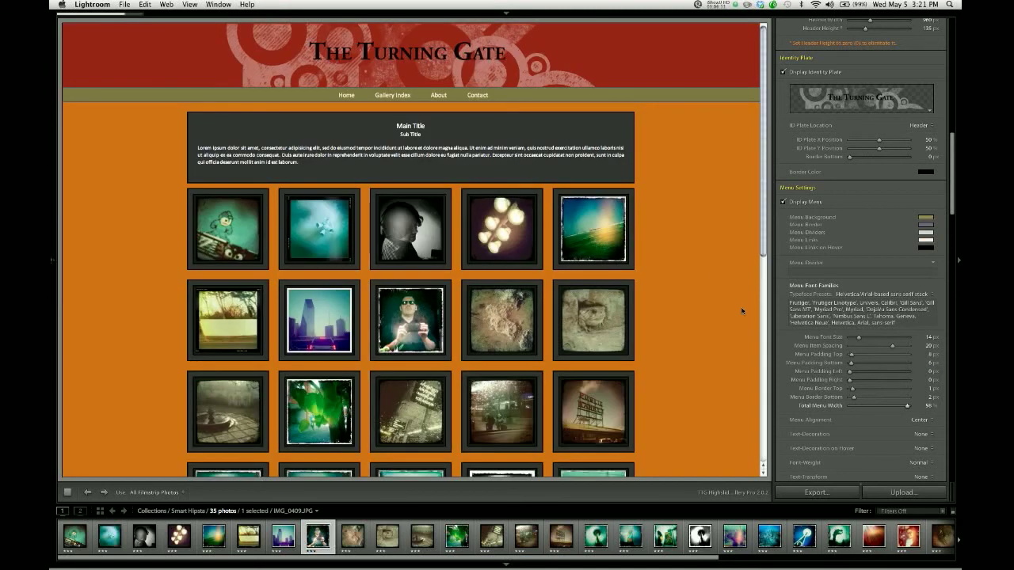
# Step: Try an Underline text decoration on the menu links, then set it back to None
pyautogui.scroll(-3, 868, 365)
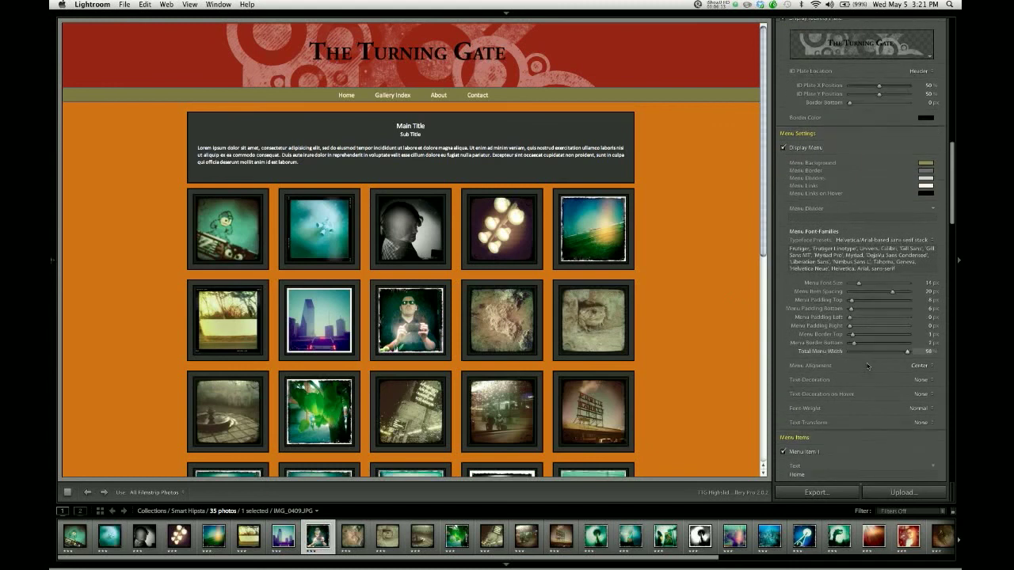
pyautogui.scroll(-2, 856, 338)
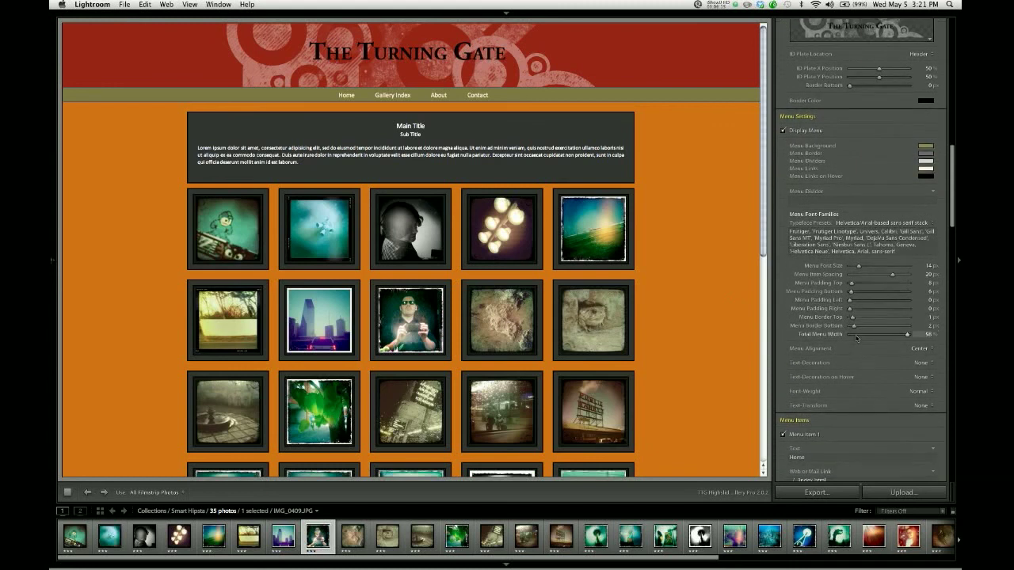
pyautogui.scroll(-3, 856, 338)
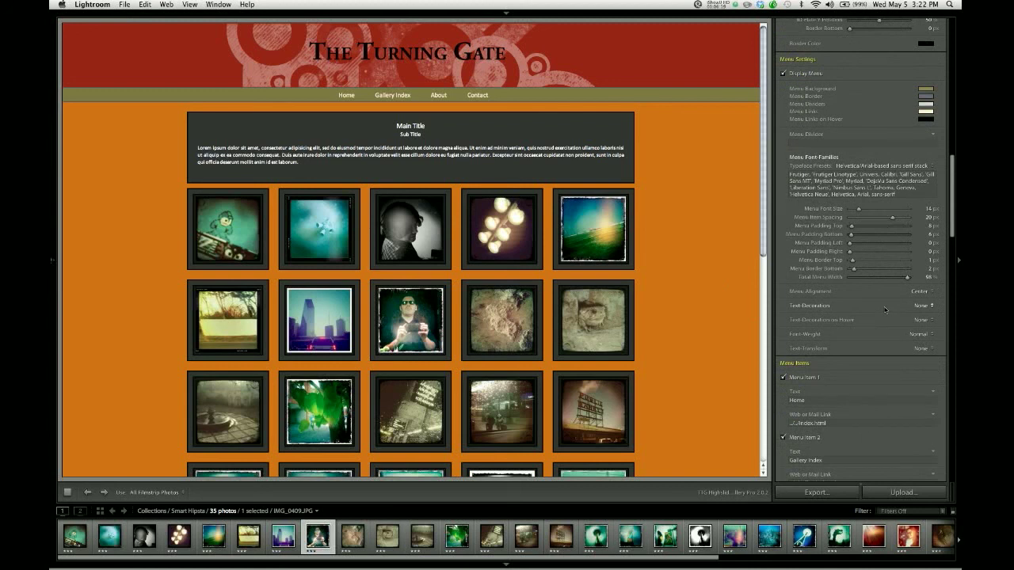
pyautogui.click(911, 308)
pyautogui.click(909, 309)
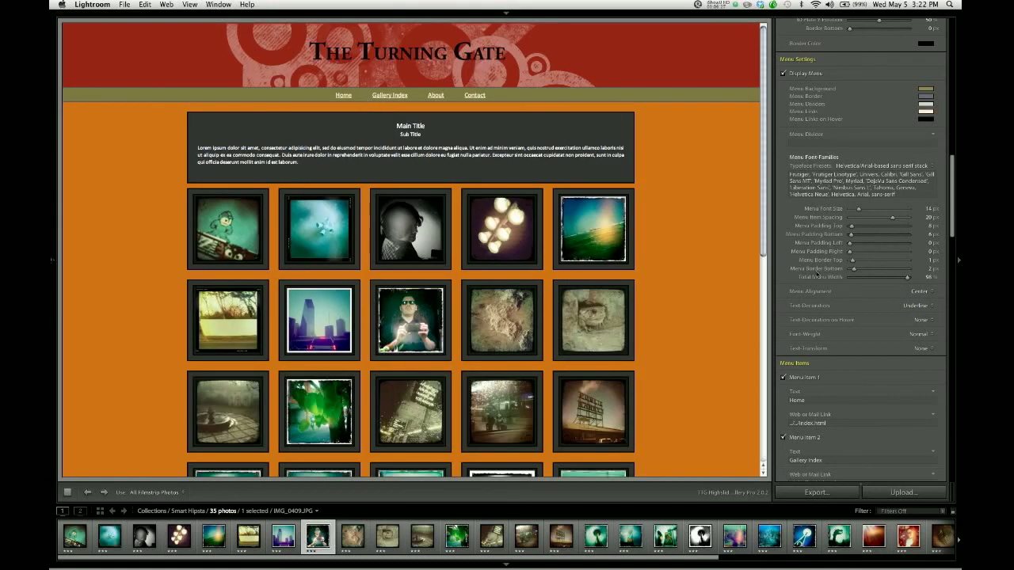
pyautogui.click(911, 305)
pyautogui.click(907, 298)
# Step: Keep hover decoration None and Font-Weight Normal, and set Text-Transform to Uppercase
pyautogui.click(921, 320)
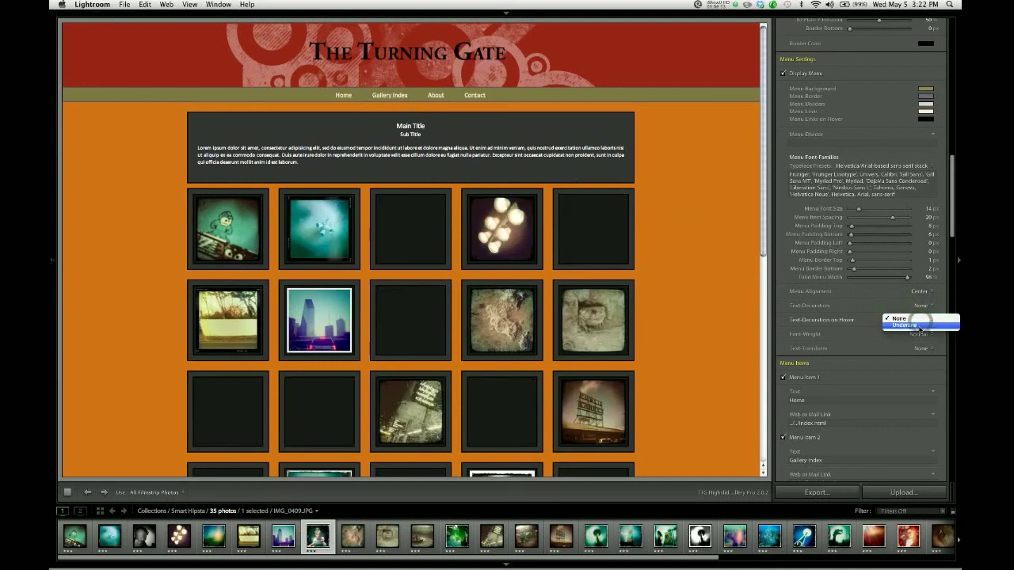
pyautogui.click(909, 319)
pyautogui.click(911, 334)
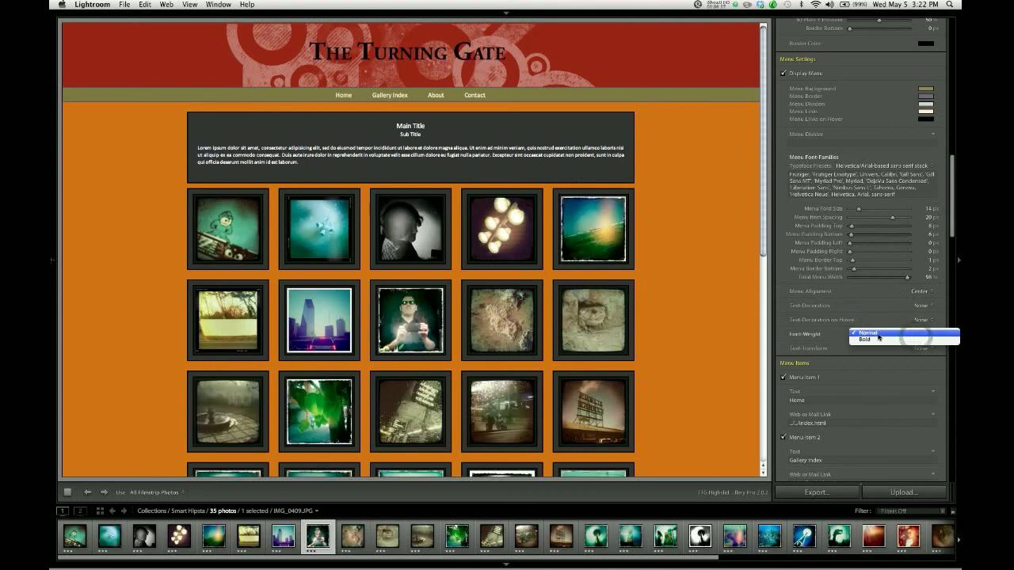
pyautogui.click(874, 318)
pyautogui.click(917, 350)
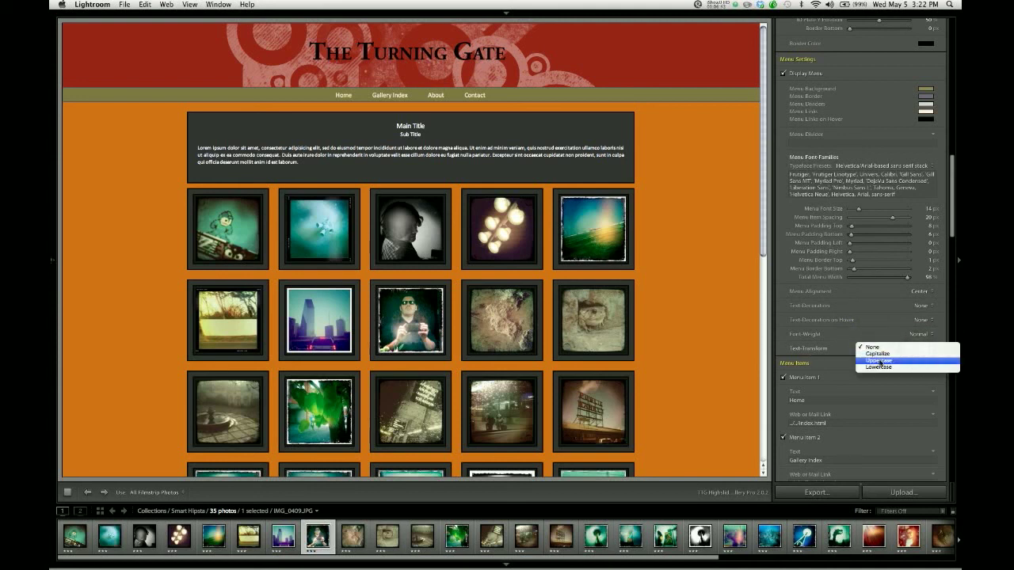
pyautogui.click(880, 361)
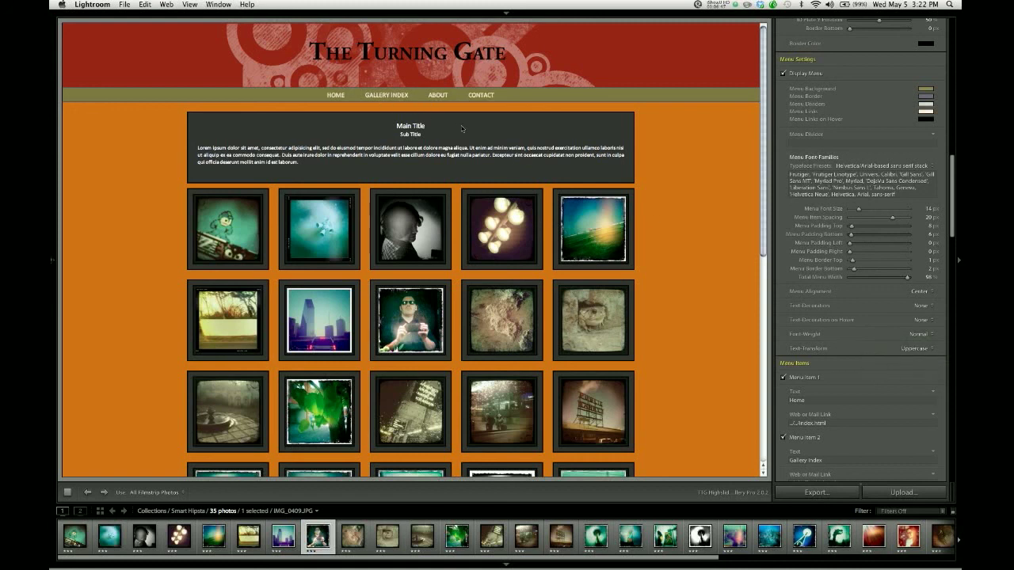
pyautogui.click(913, 349)
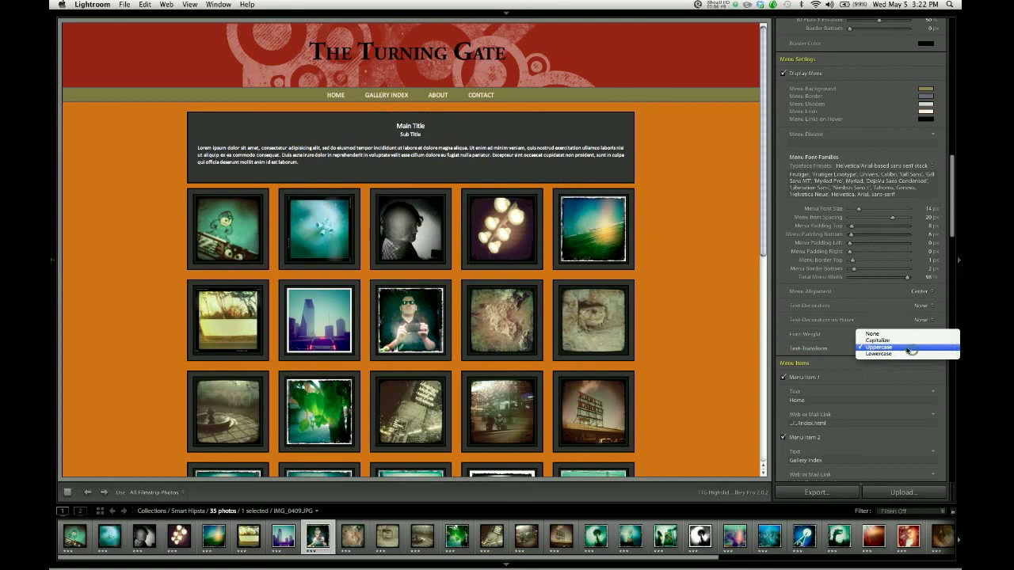